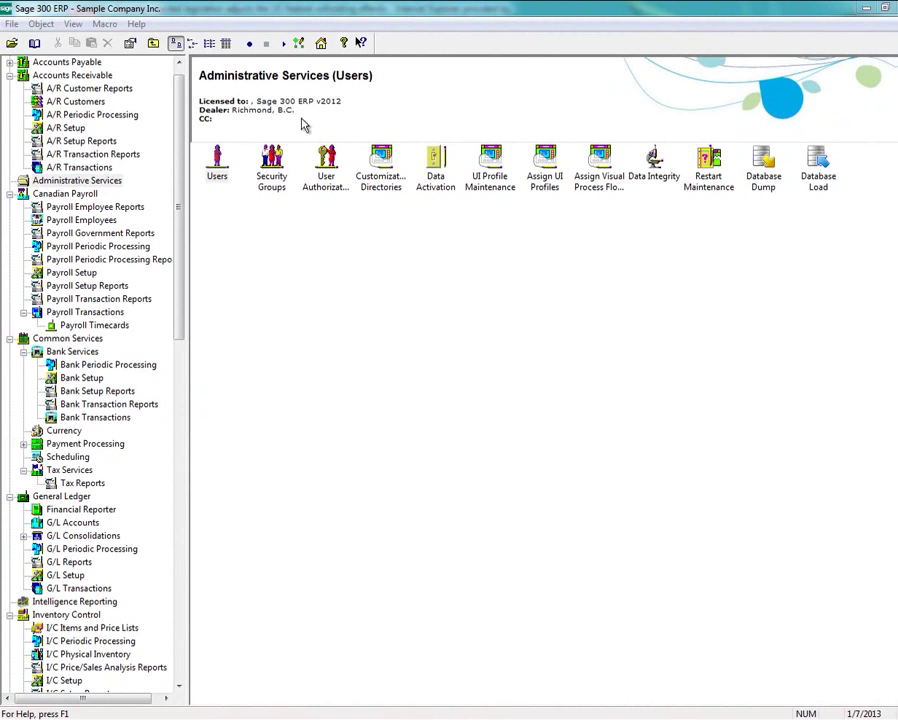
View Sage 300 ERP's System Information to confirm version 2012 Build 0
{"action": "left_click", "coordinate": [136, 25]}
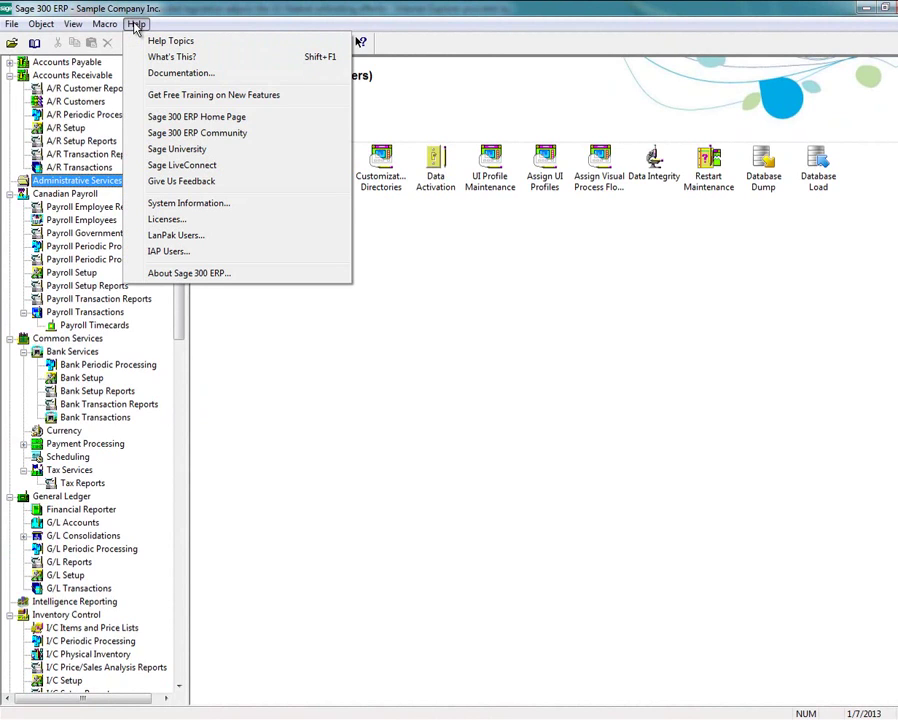
{"action": "left_click", "coordinate": [175, 205]}
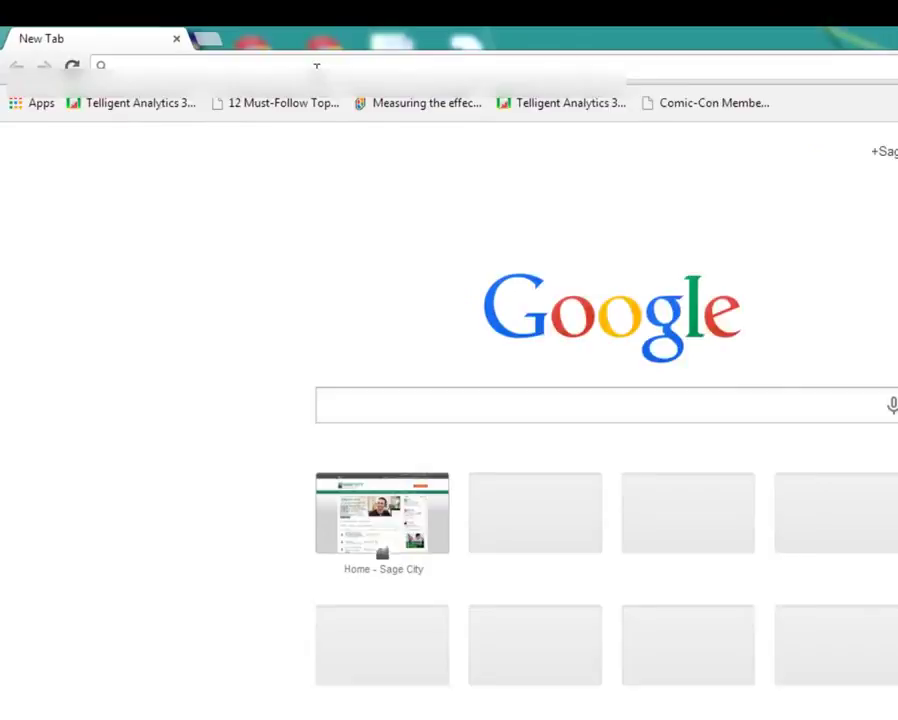
Load the support.na.sage.com support site in the browser
{"action": "left_click", "coordinate": [238, 48]}
{"action": "type", "text": "support.na.sage"}
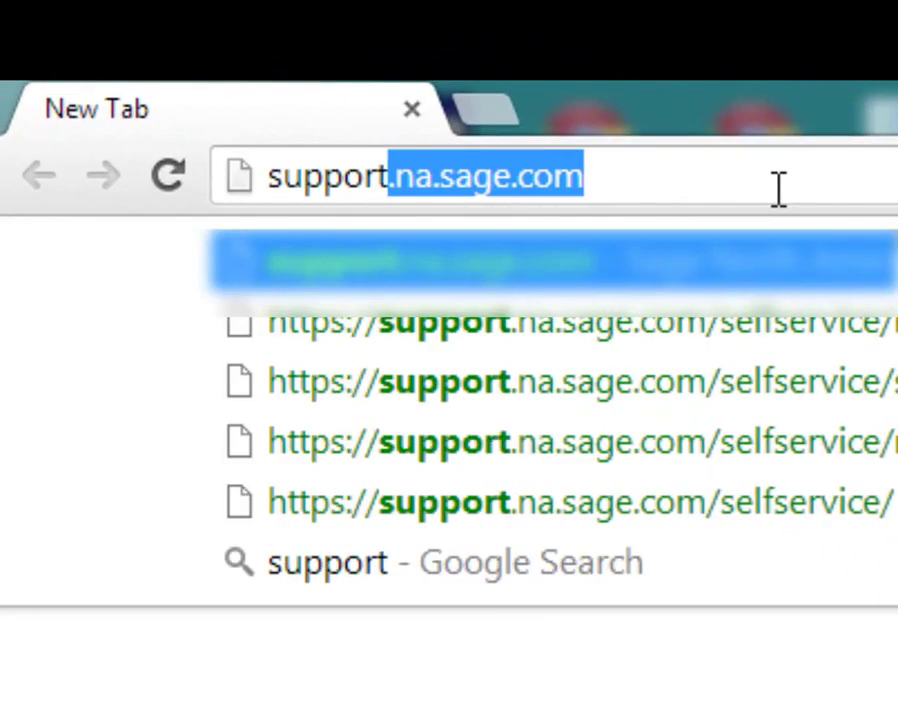
{"action": "type", "text": ".com"}
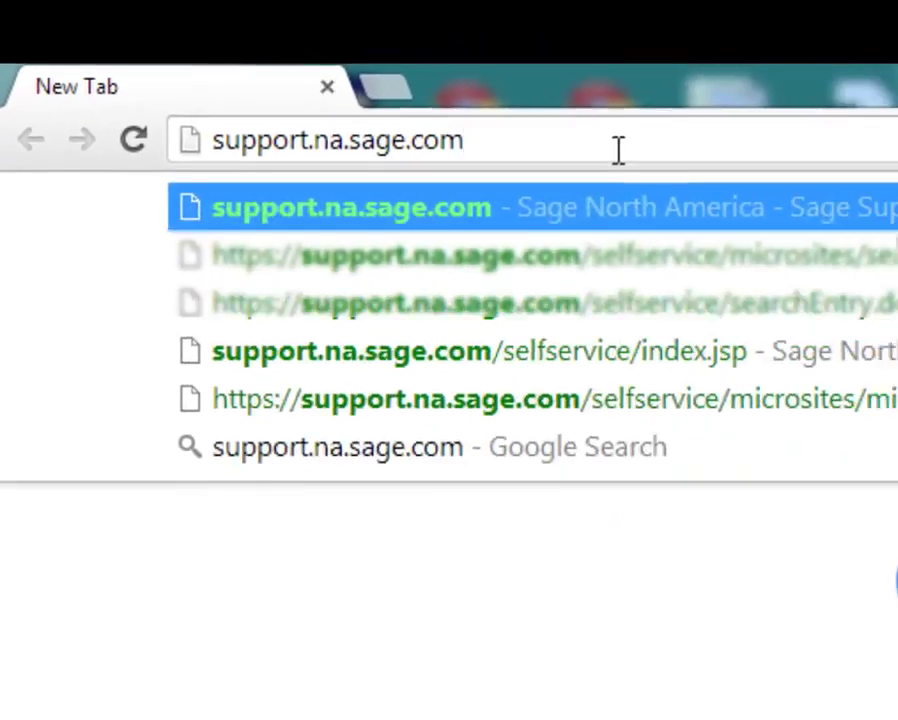
{"action": "key", "text": "Return"}
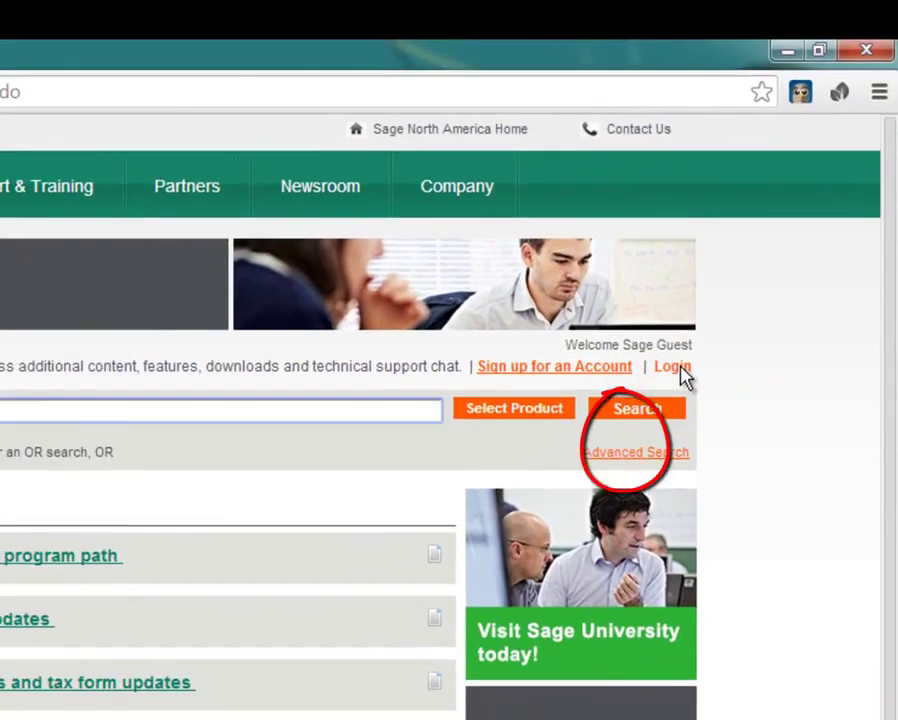
Log in to the customer portal with the reseller account's username and password
{"action": "left_click", "coordinate": [633, 439]}
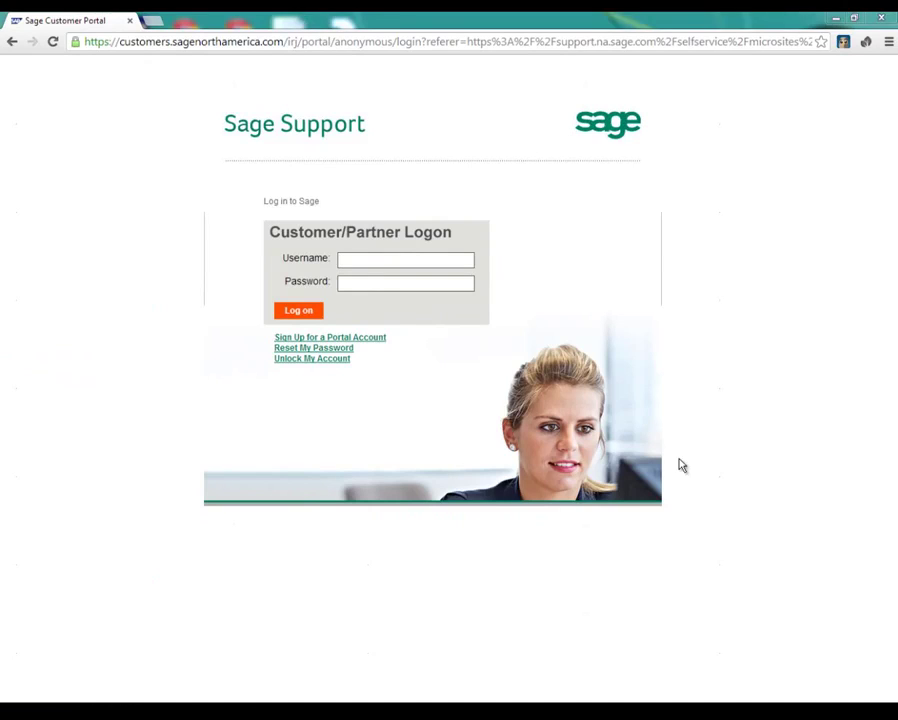
{"action": "left_click", "coordinate": [423, 258]}
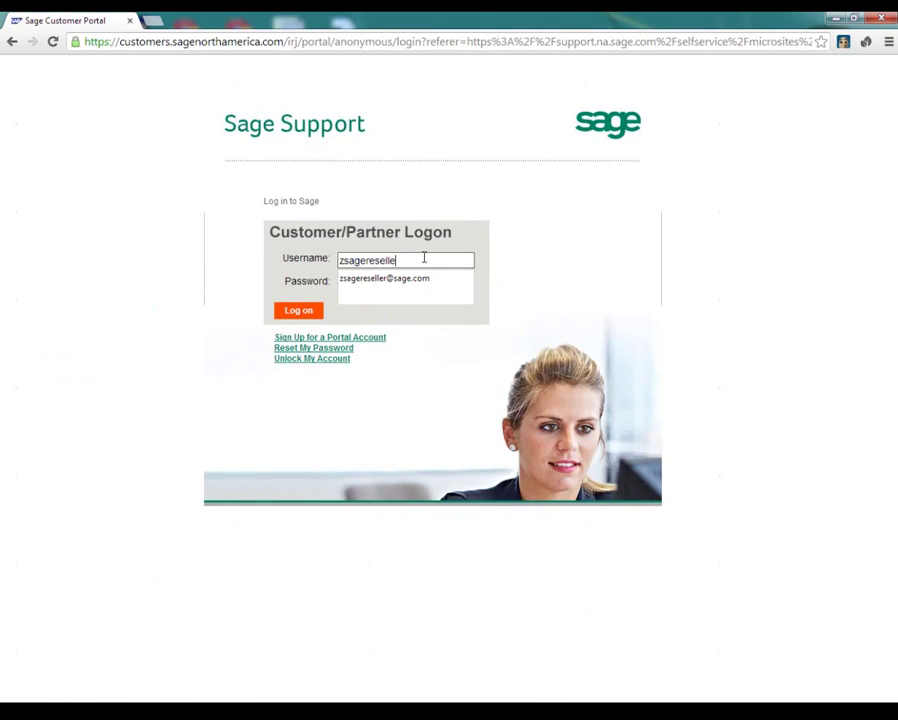
{"action": "key", "text": "Tab"}
{"action": "type", "text": "••••••••"}
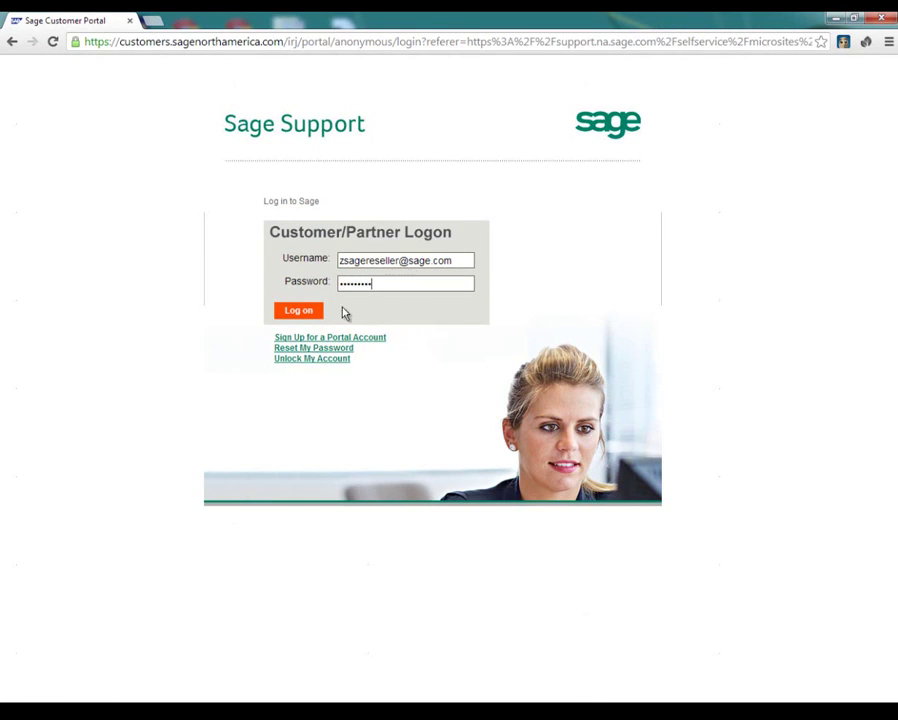
{"action": "left_click", "coordinate": [297, 314]}
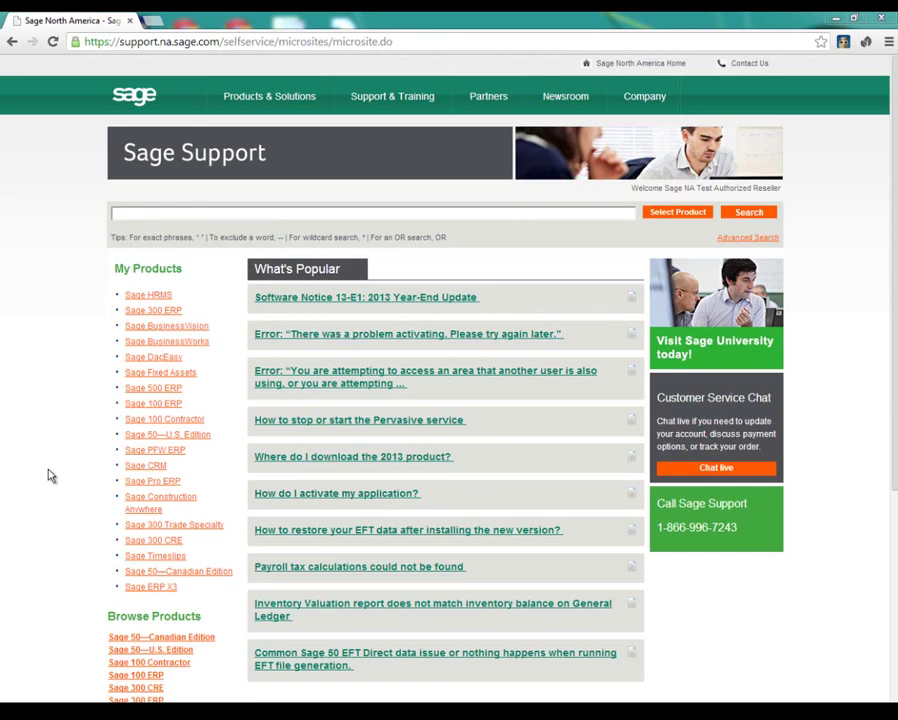
Search the Sage knowledgebase for 25133
{"action": "left_click", "coordinate": [188, 215]}
{"action": "type", "text": "25133"}
{"action": "key", "text": "Return"}
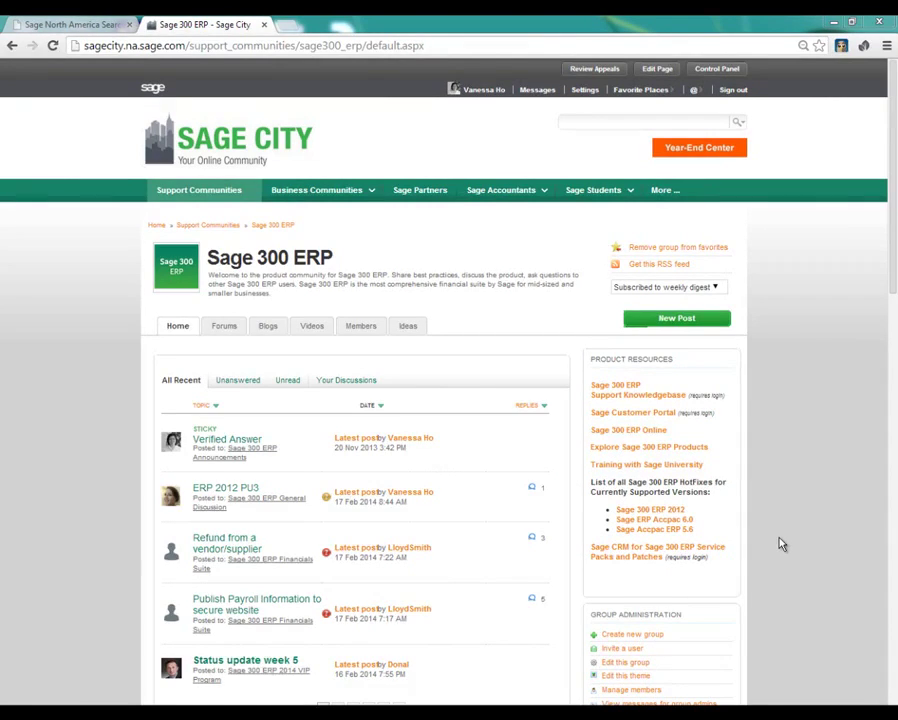
Open Sage City's Sage 300 ERP 2012 HotFixes list and scroll through it
{"action": "left_click", "coordinate": [676, 510]}
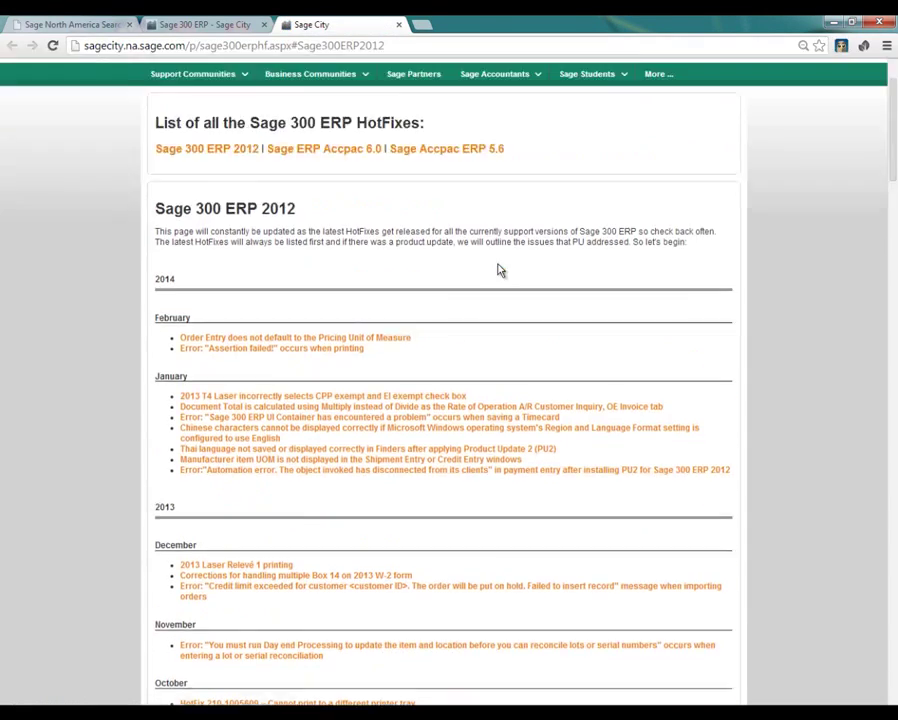
{"action": "scroll", "coordinate": [505, 272], "scroll_direction": "down", "scroll_amount": 5}
{"action": "scroll", "coordinate": [523, 292], "scroll_direction": "up", "scroll_amount": 5}
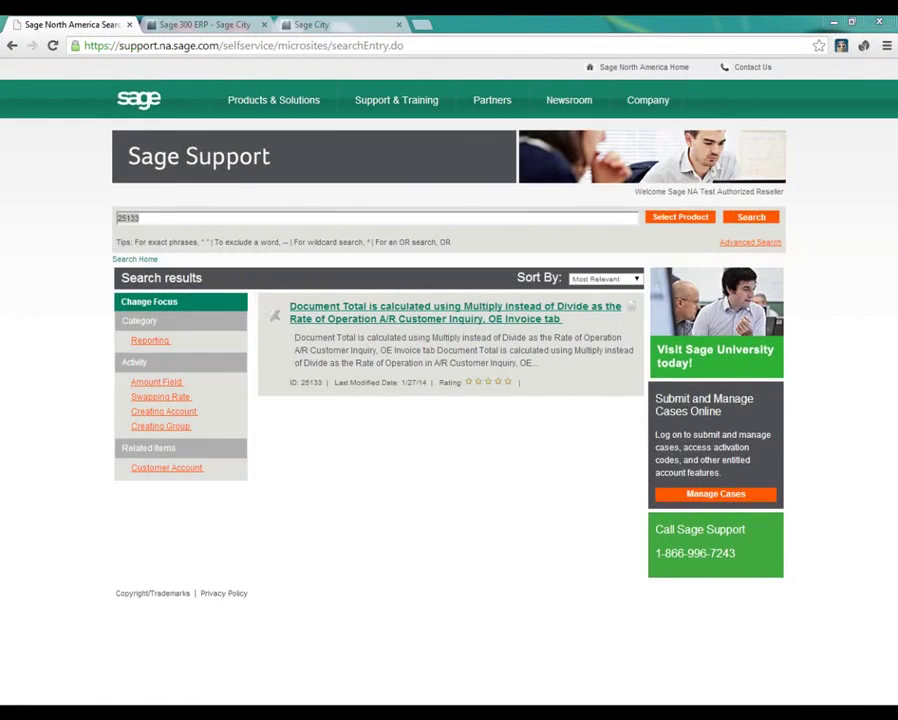
Open article 25133 and download its HF25133_AR61_PU2.zip attachment
{"action": "left_click", "coordinate": [409, 313]}
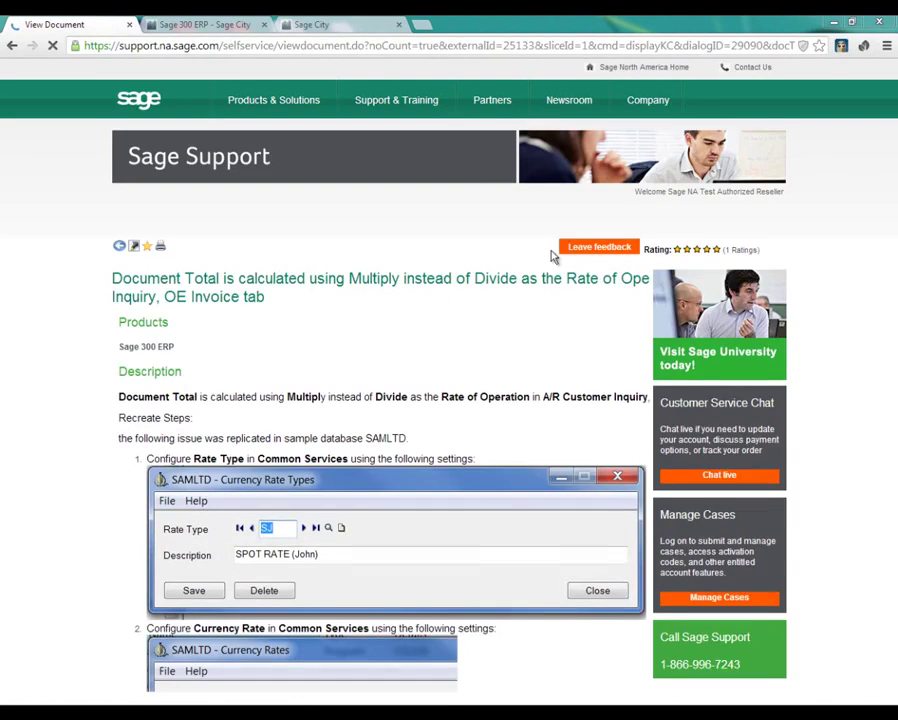
{"action": "left_click", "coordinate": [335, 25]}
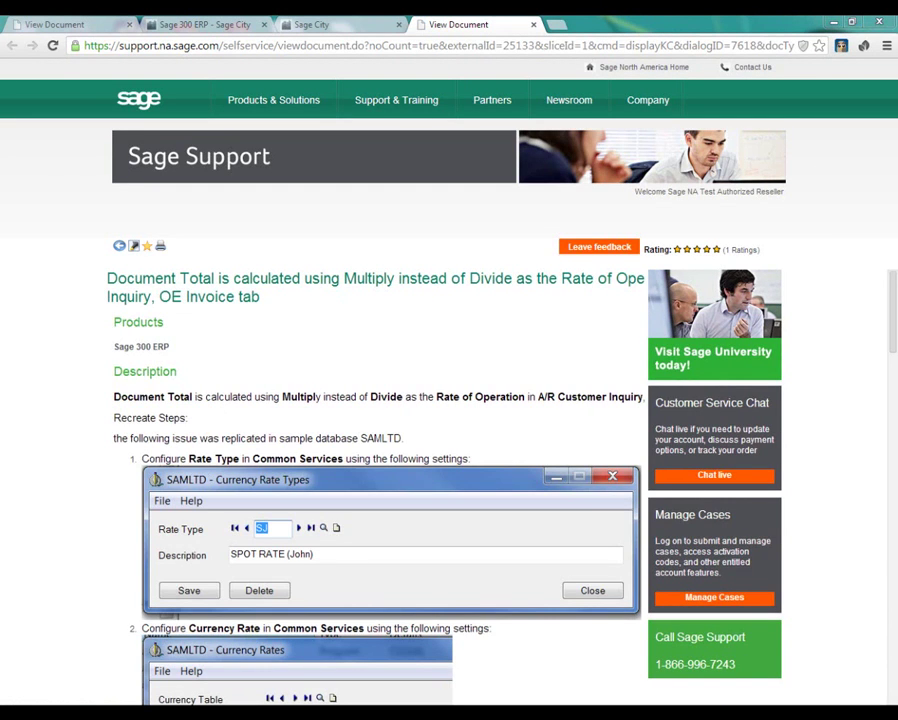
{"action": "left_click_drag", "start_coordinate": [893, 305], "coordinate": [893, 665]}
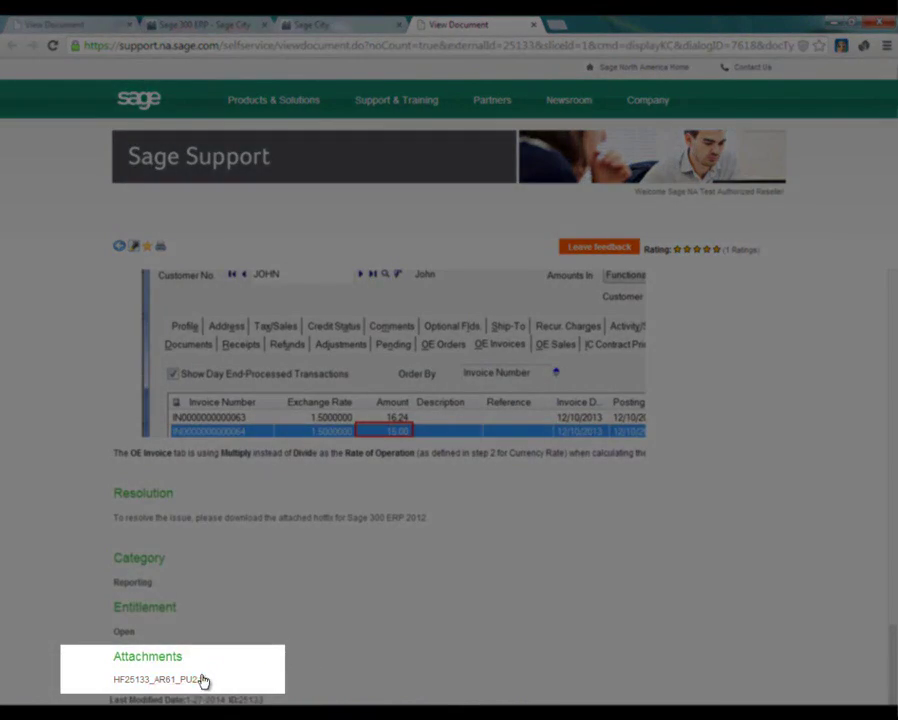
{"action": "left_click", "coordinate": [200, 681]}
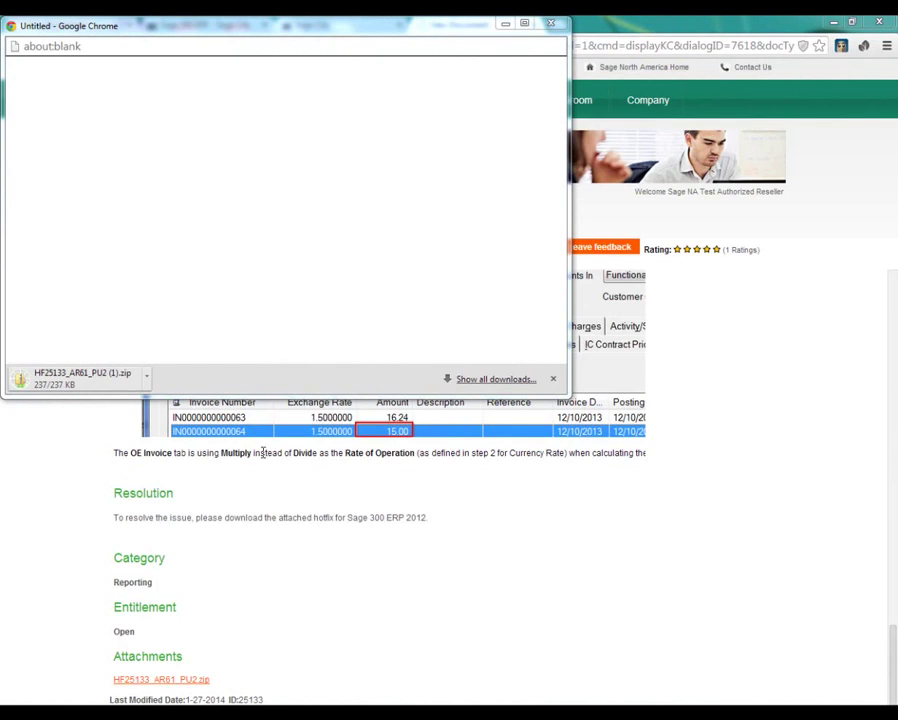
Open the downloaded HF25133_AR61_PU2.zip and read its Hot Fix Readme.txt in maximized Notepad
{"action": "left_click", "coordinate": [146, 381]}
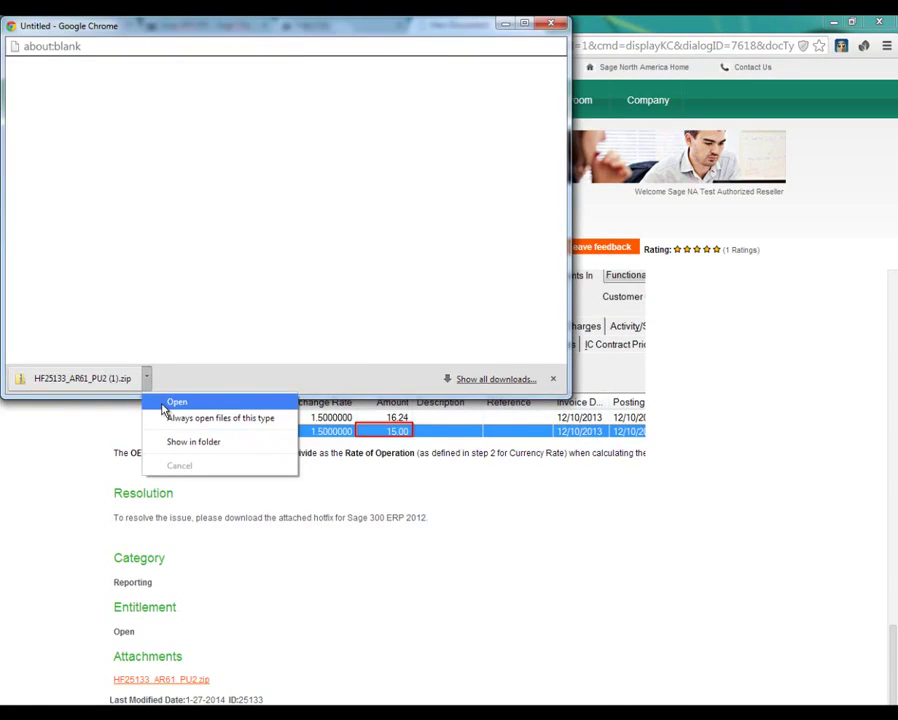
{"action": "left_click", "coordinate": [168, 403]}
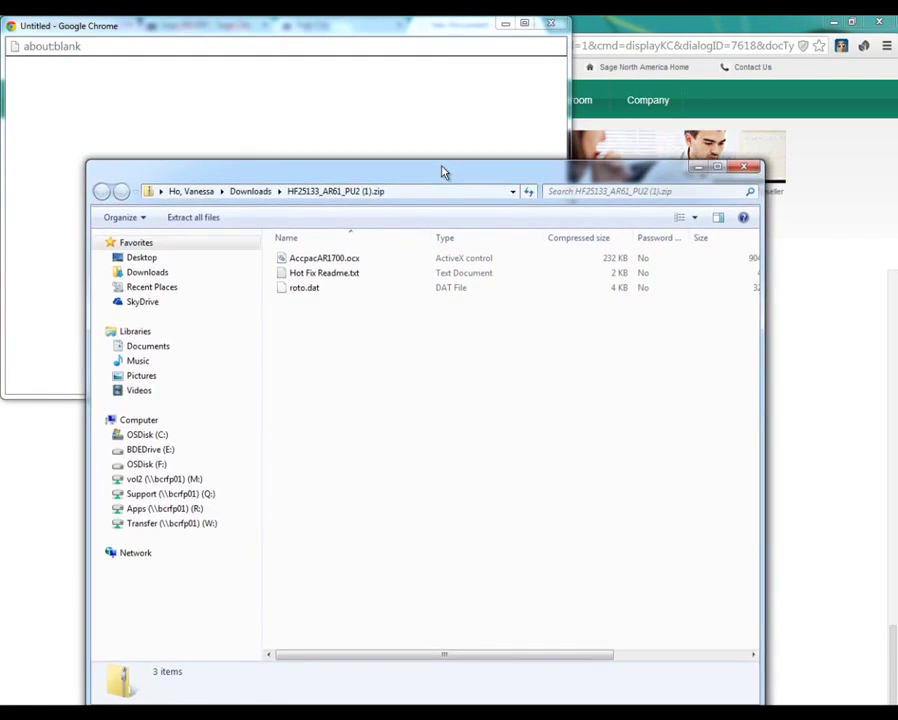
{"action": "left_click_drag", "start_coordinate": [449, 171], "coordinate": [444, 138]}
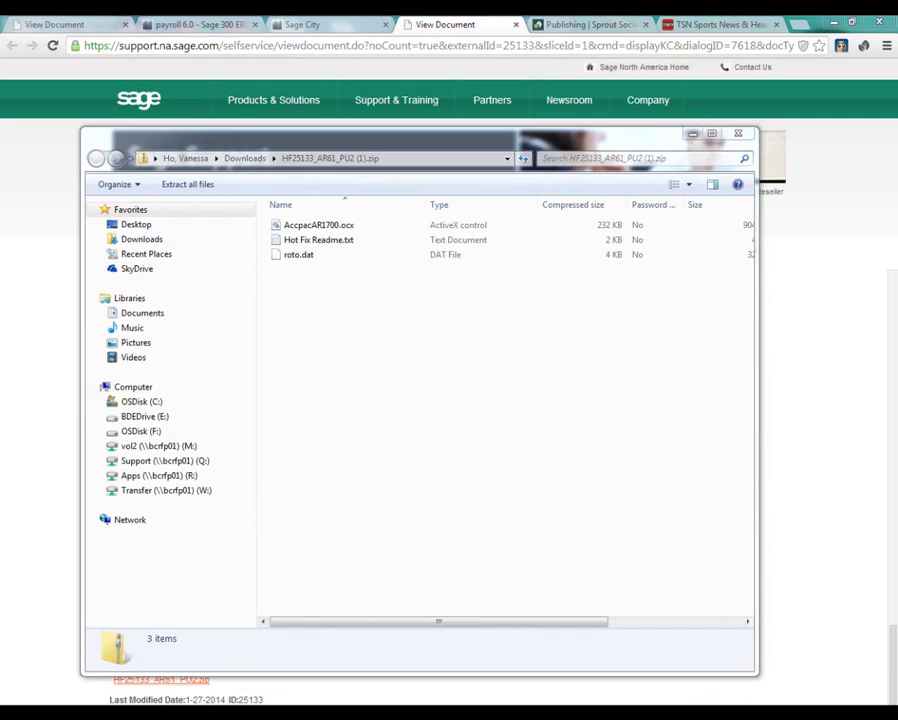
{"action": "double_click", "coordinate": [321, 242]}
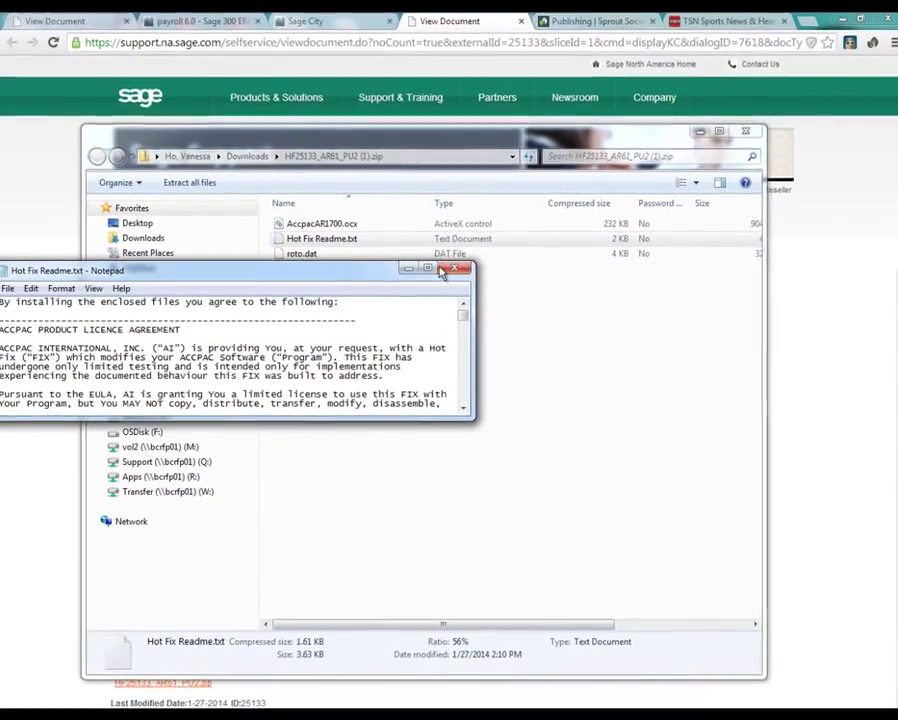
{"action": "key", "text": "super+Up"}
{"action": "scroll", "coordinate": [441, 265], "scroll_direction": "down", "scroll_amount": 12}
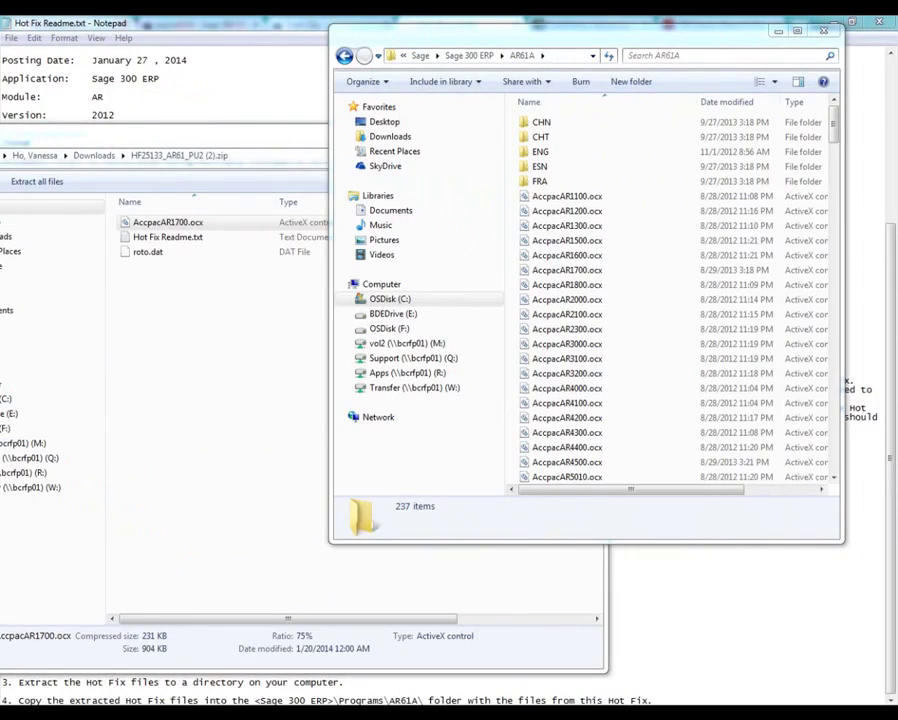
Rename the original AccpacAR1700.ocx in AR61A to AccpacAR1700x.ocx
{"action": "left_click", "coordinate": [588, 279]}
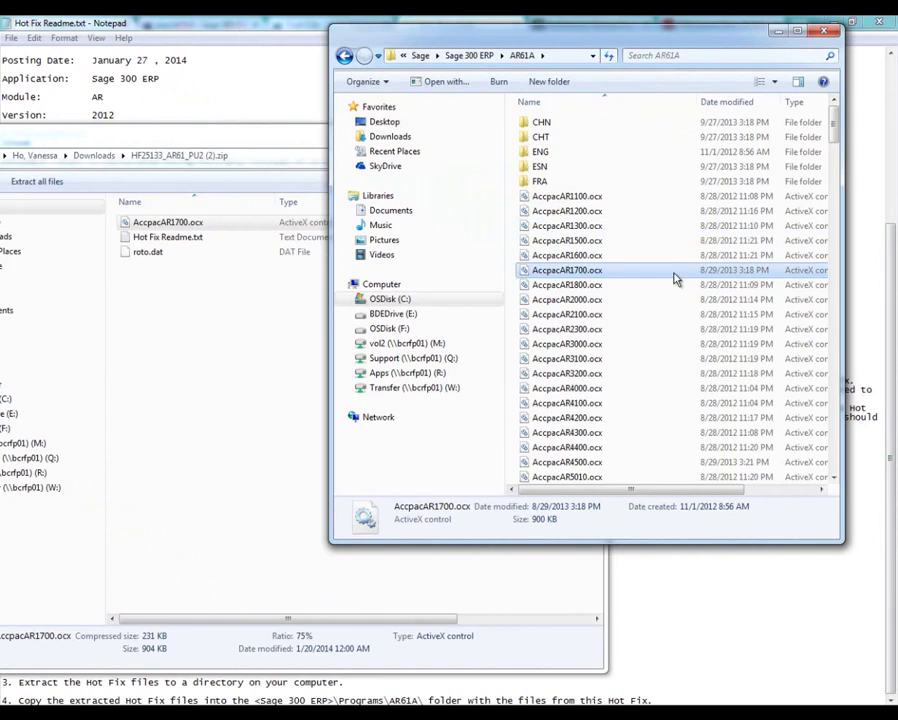
{"action": "right_click", "coordinate": [589, 279]}
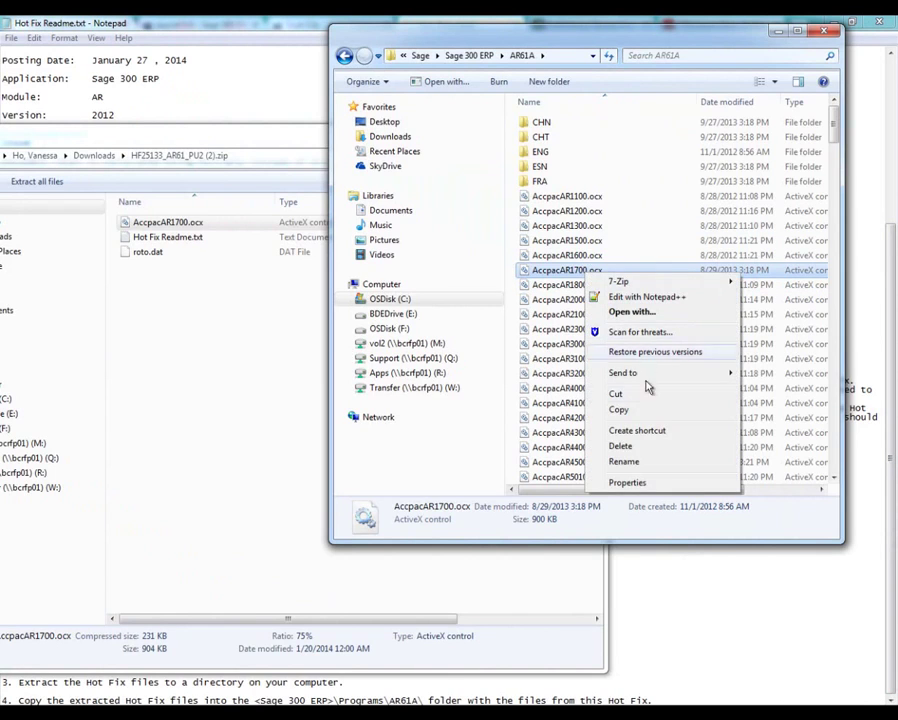
{"action": "left_click", "coordinate": [648, 465]}
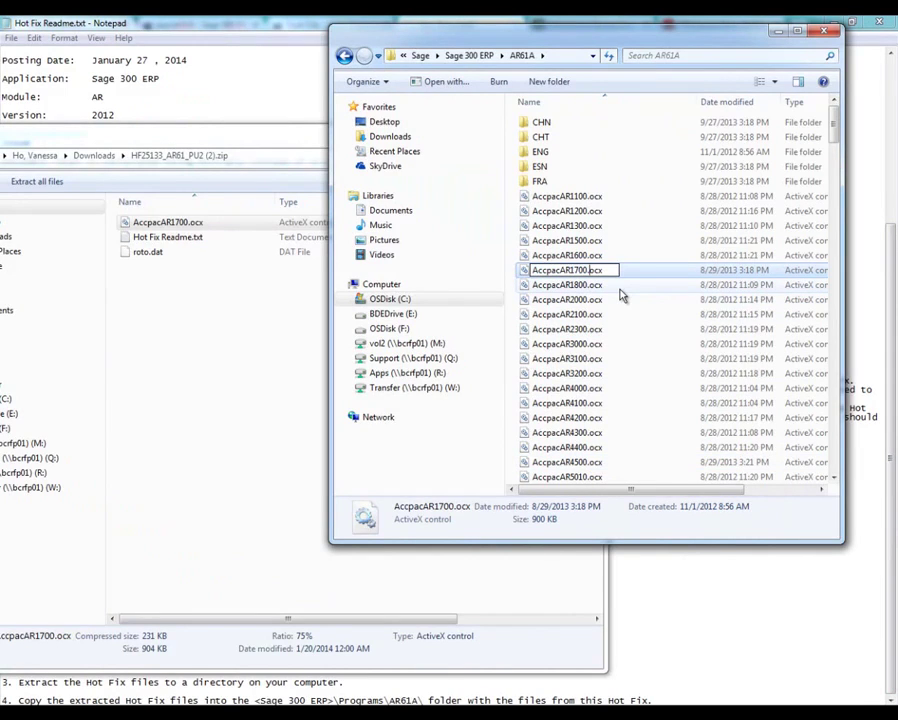
{"action": "type", "text": "o"}
{"action": "key", "text": "Return"}
Copy the hotfix's AccpacAR1700.ocx from the zip into the AR61A folder
{"action": "left_click", "coordinate": [156, 224]}
{"action": "right_click", "coordinate": [155, 224]}
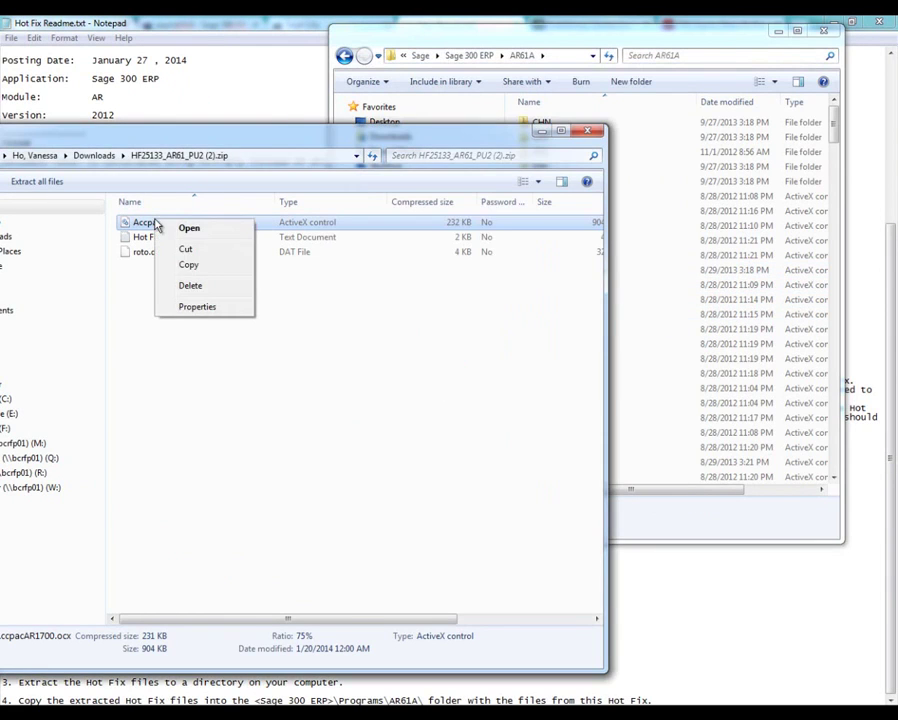
{"action": "left_click", "coordinate": [190, 264]}
{"action": "left_click", "coordinate": [645, 258]}
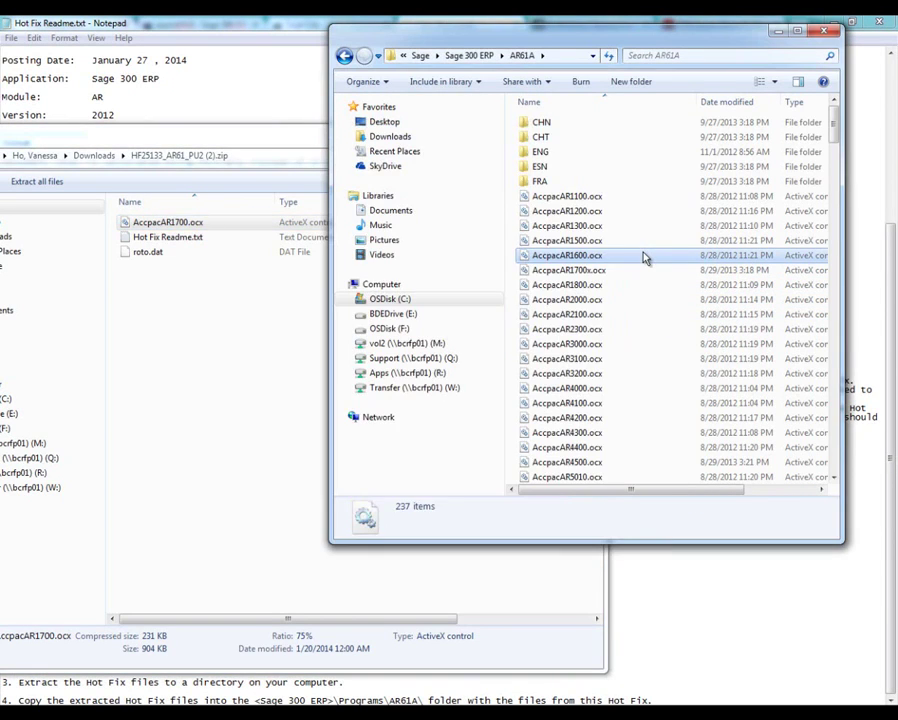
{"action": "key", "text": "ctrl+v"}
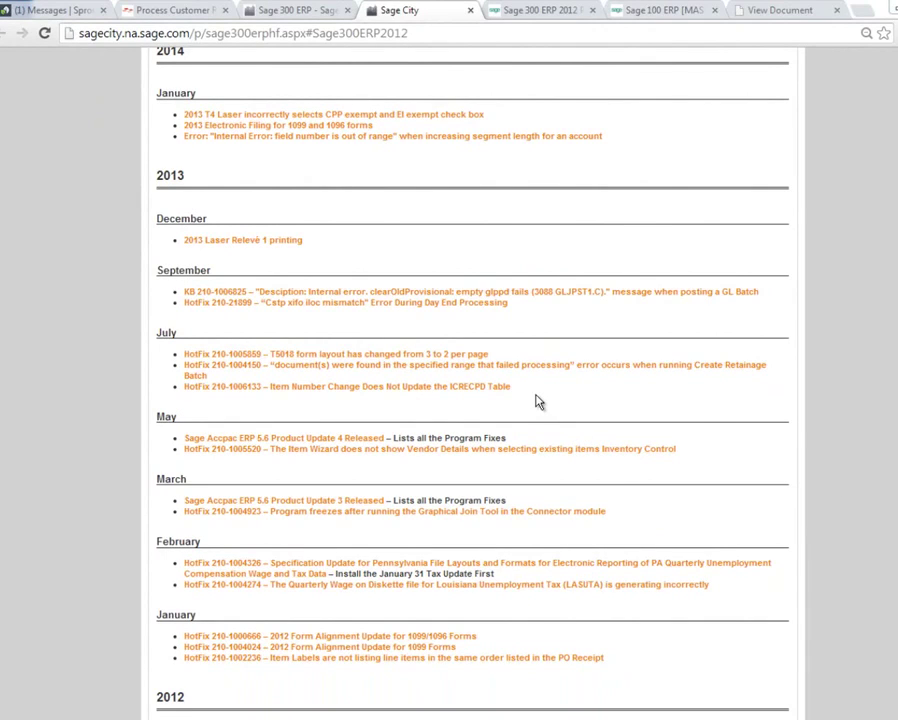
{"action": "left_click", "coordinate": [484, 387]}
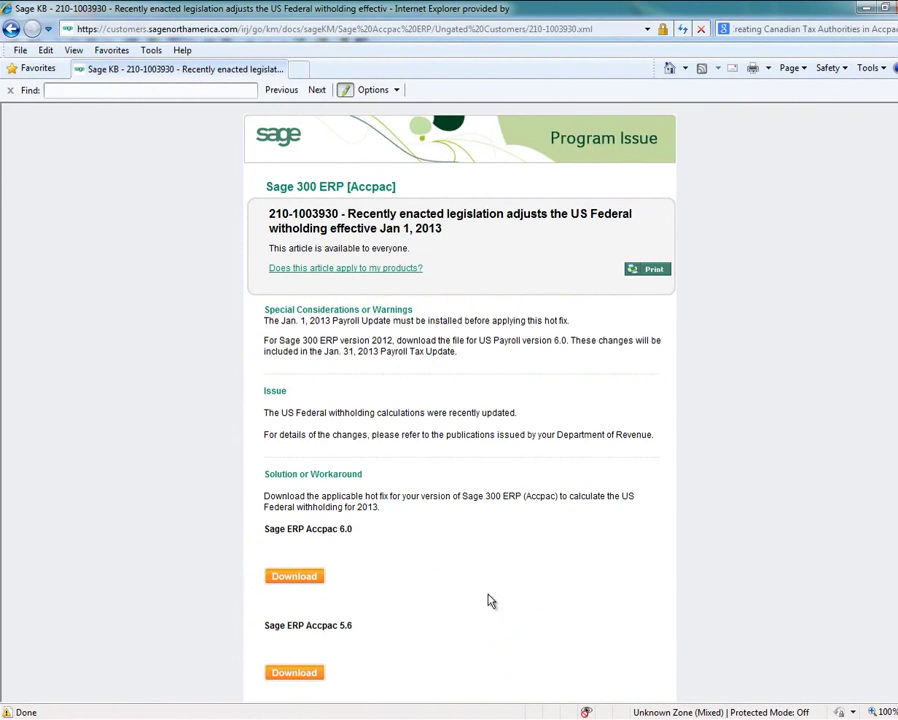
{"action": "left_click", "coordinate": [288, 578]}
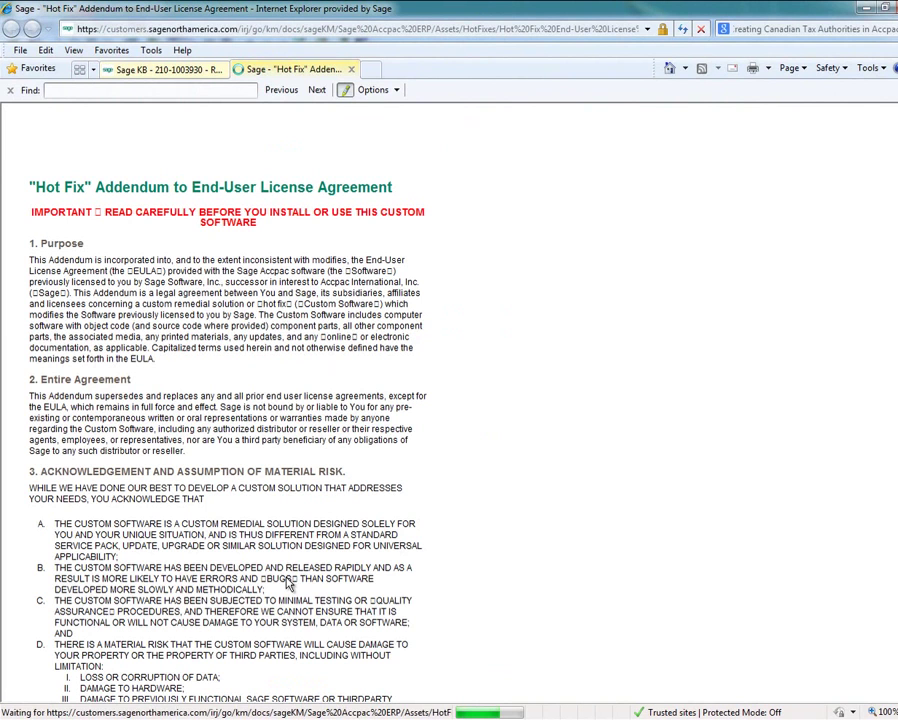
{"action": "scroll", "coordinate": [300, 480], "scroll_direction": "down", "scroll_amount": 2}
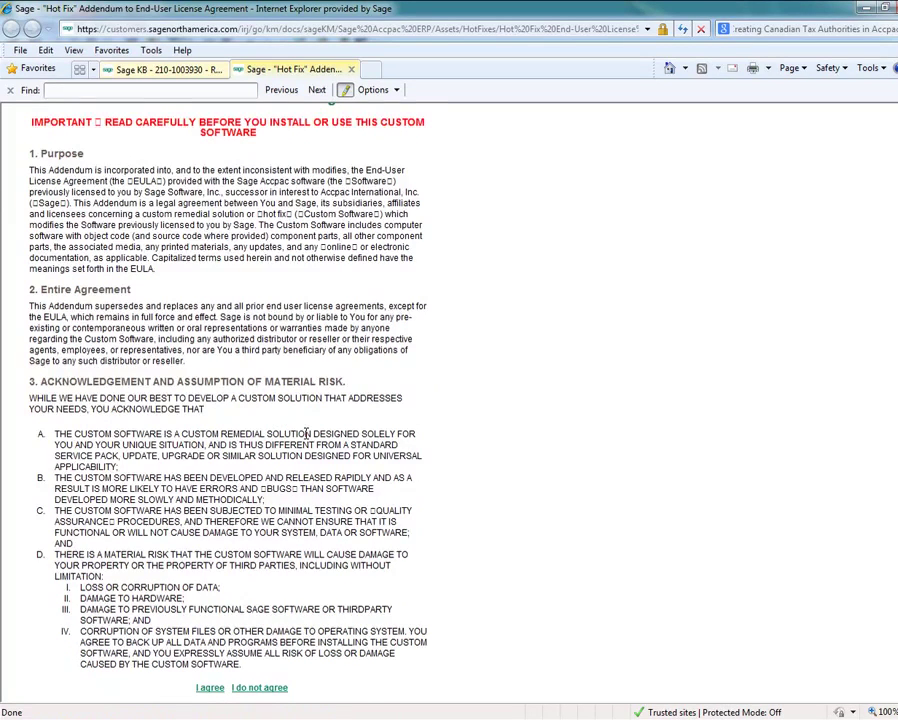
{"action": "scroll", "coordinate": [306, 433], "scroll_direction": "down", "scroll_amount": 2}
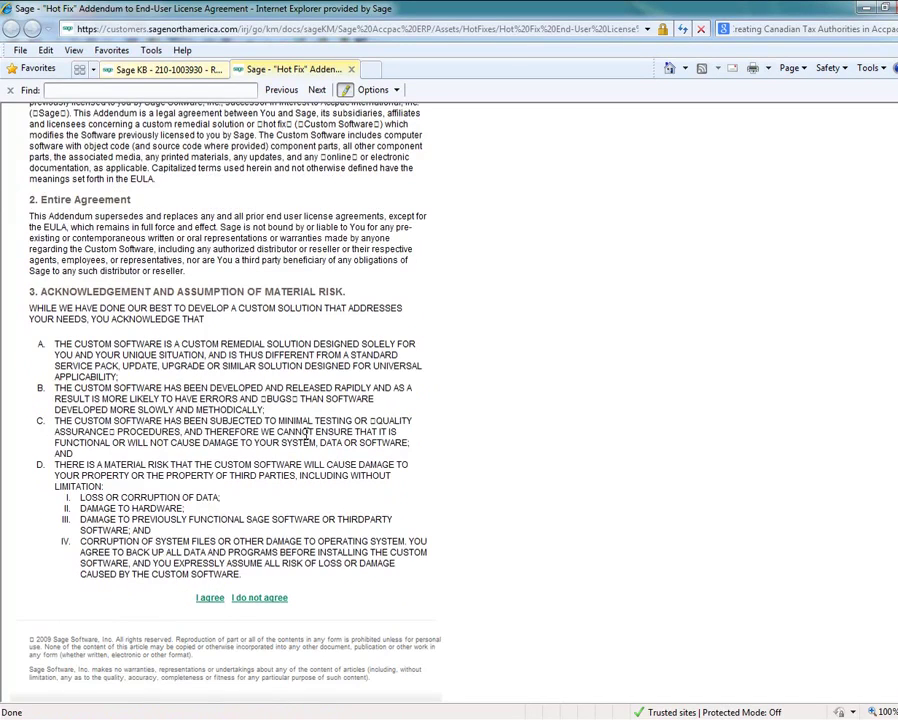
{"action": "left_click", "coordinate": [210, 598]}
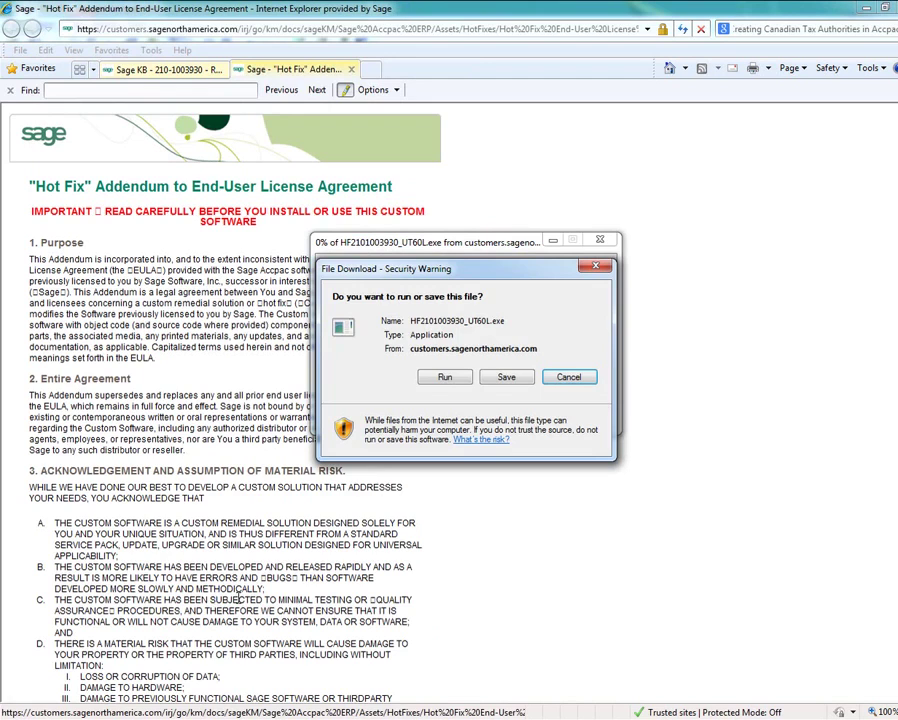
{"action": "left_click", "coordinate": [509, 385]}
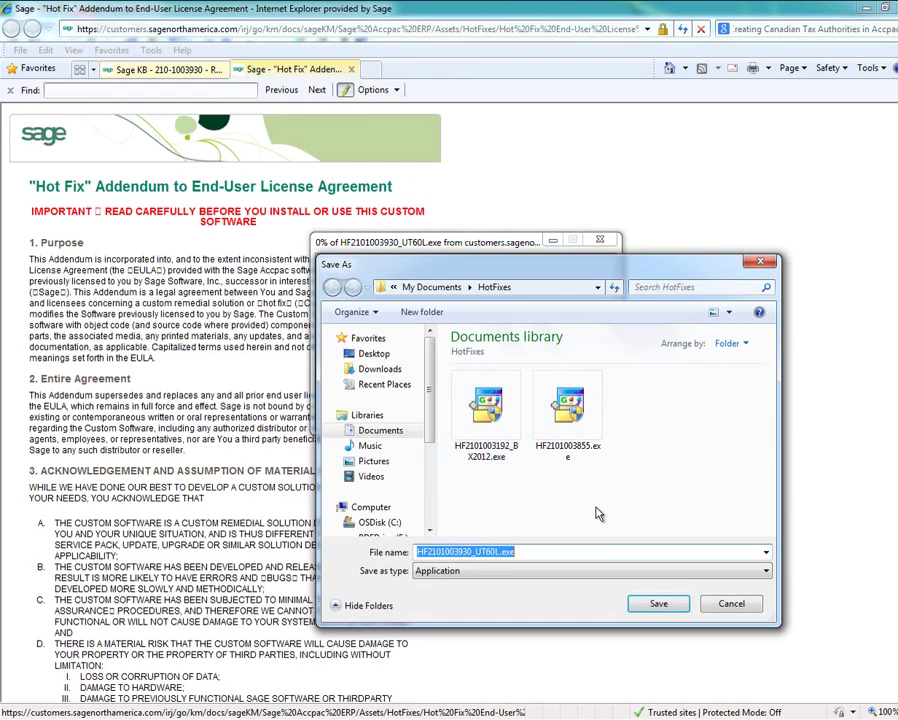
{"action": "left_click", "coordinate": [663, 608]}
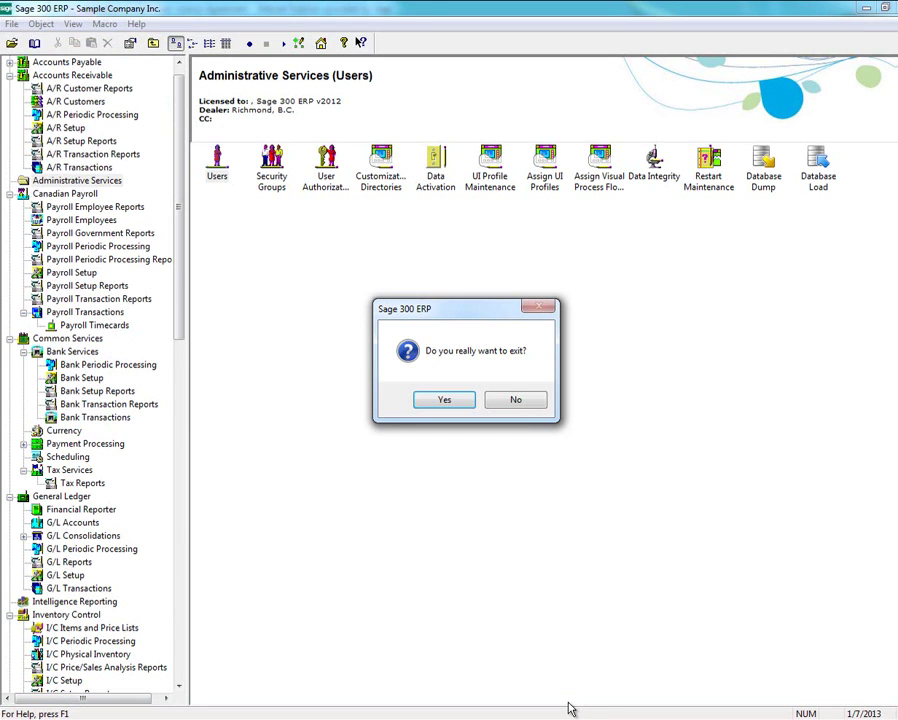
{"action": "left_click", "coordinate": [444, 401]}
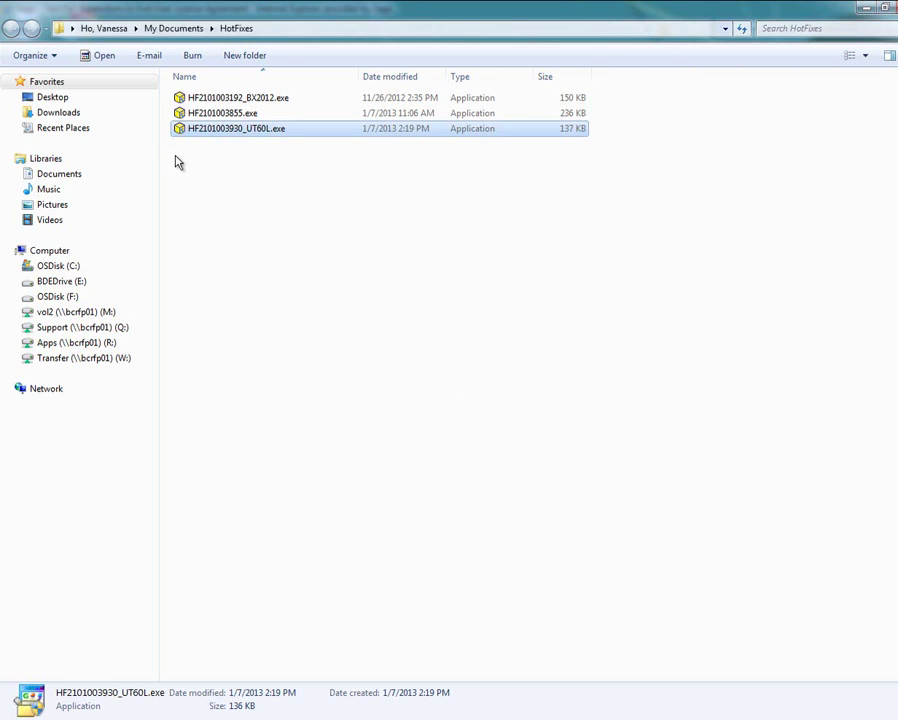
{"action": "double_click", "coordinate": [211, 135]}
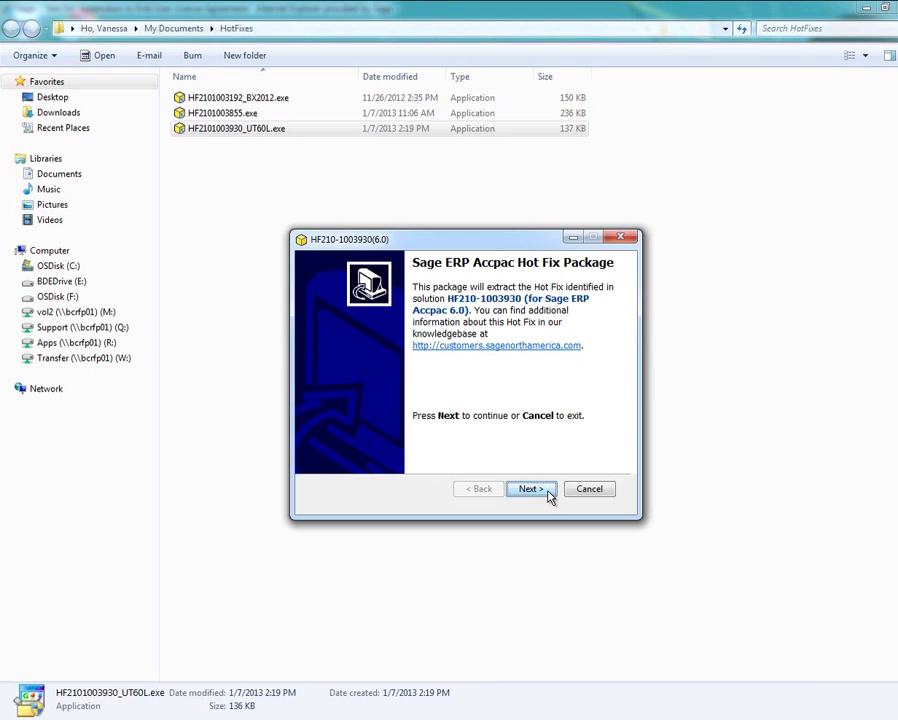
{"action": "left_click", "coordinate": [531, 489]}
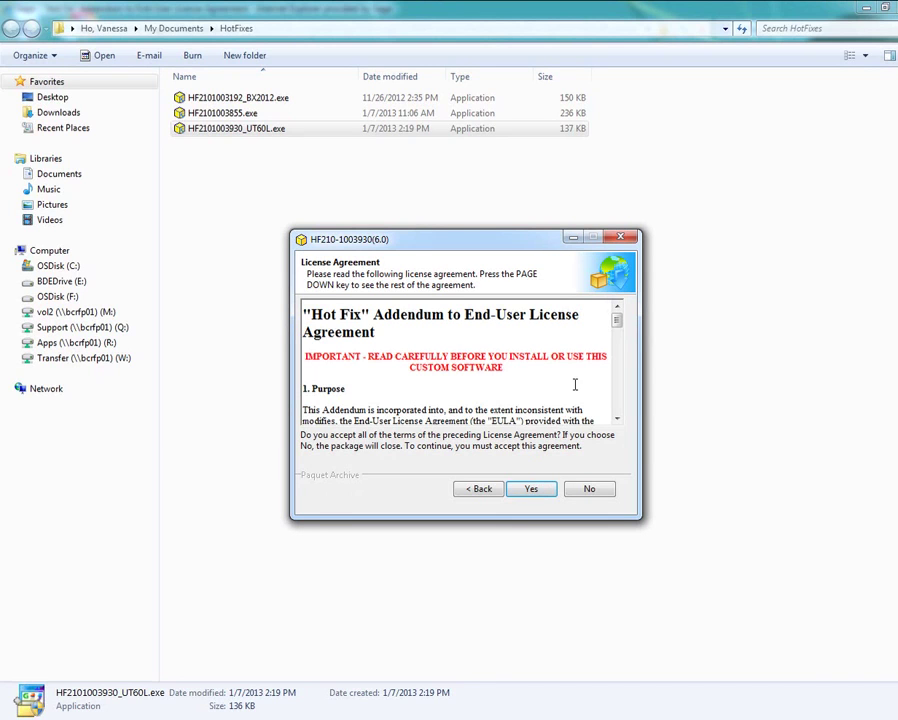
{"action": "left_click_drag", "start_coordinate": [617, 332], "coordinate": [620, 406]}
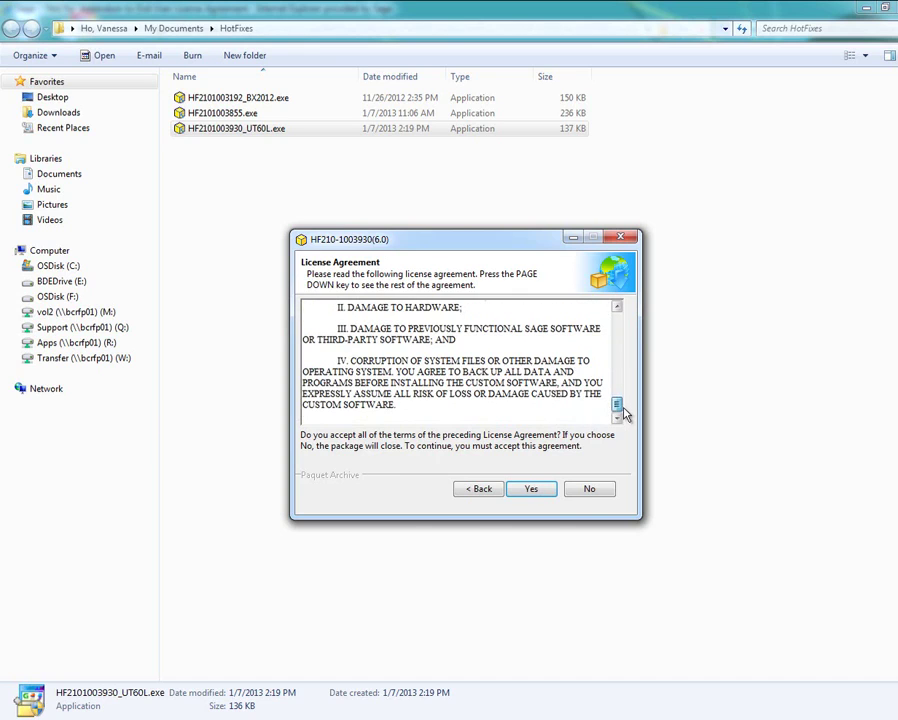
{"action": "left_click", "coordinate": [531, 490]}
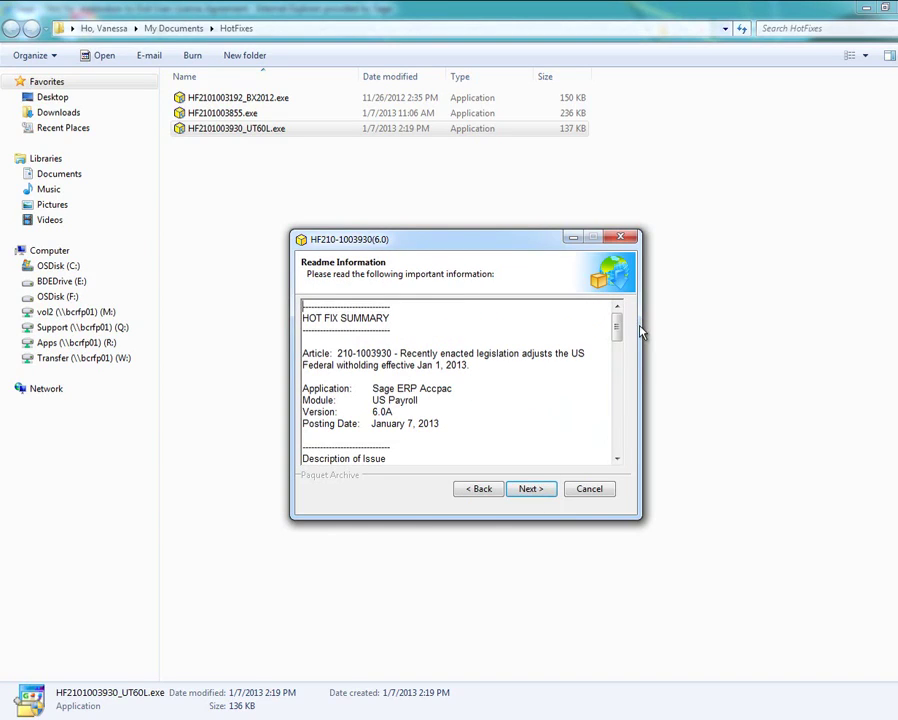
{"action": "left_click_drag", "start_coordinate": [617, 332], "coordinate": [624, 462]}
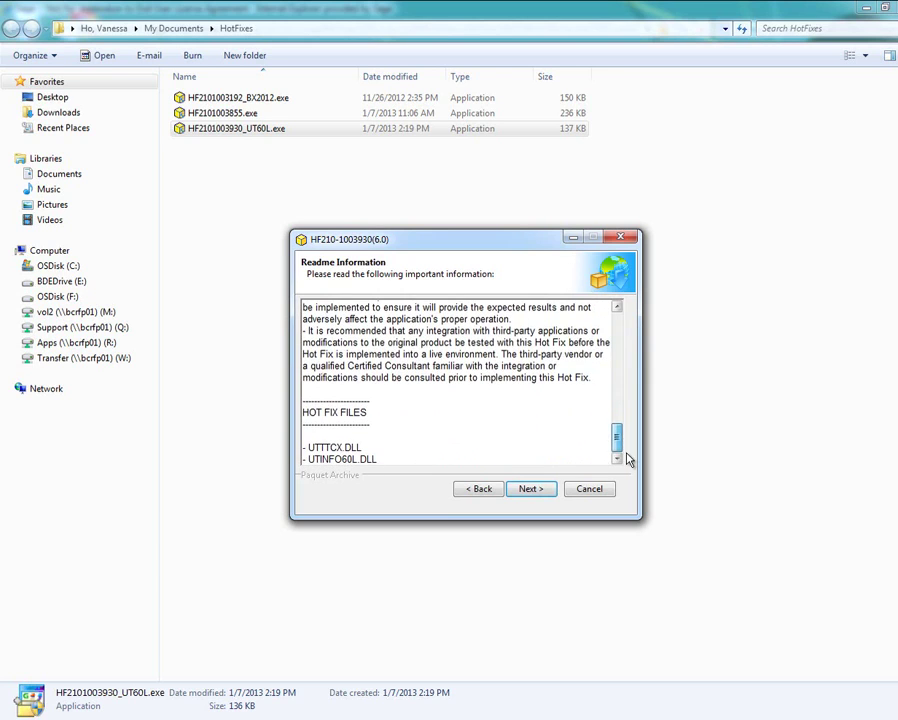
{"action": "left_click_drag", "start_coordinate": [303, 446], "coordinate": [392, 454]}
{"action": "left_click", "coordinate": [526, 488]}
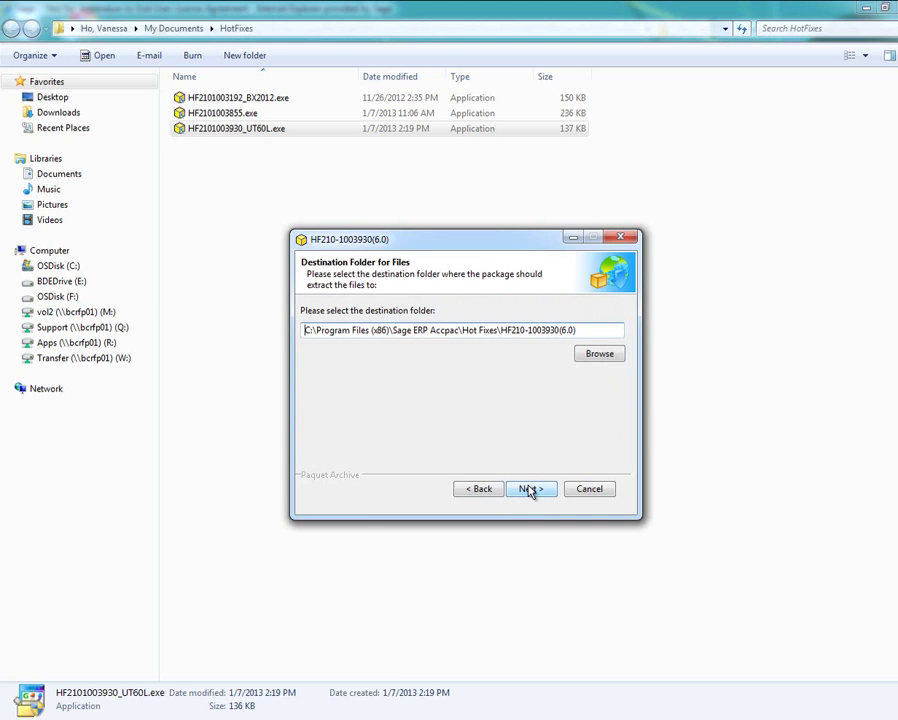
{"action": "left_click", "coordinate": [530, 489]}
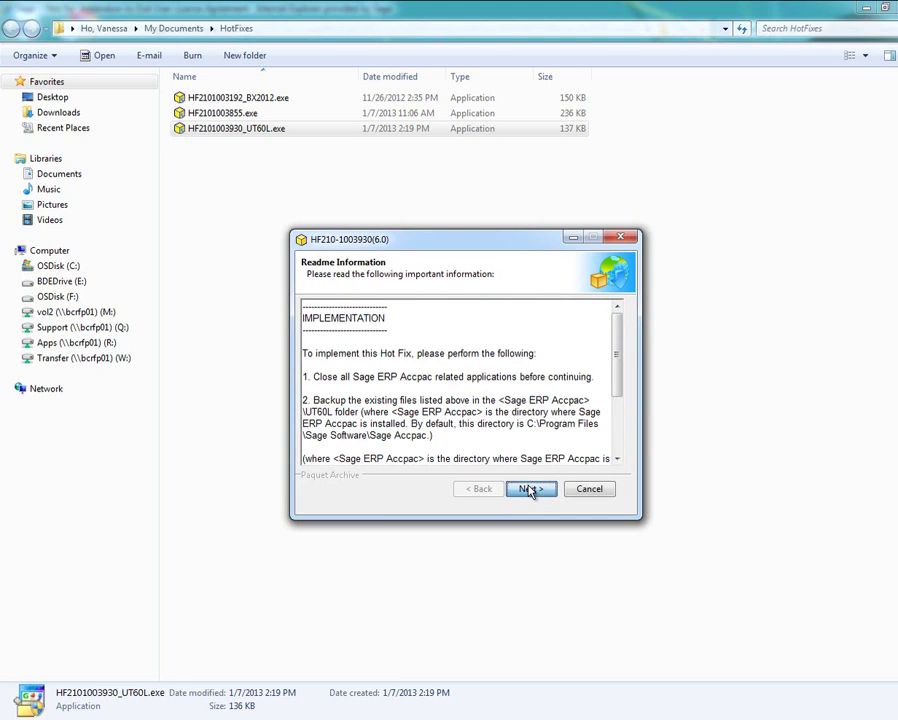
{"action": "left_click", "coordinate": [528, 488]}
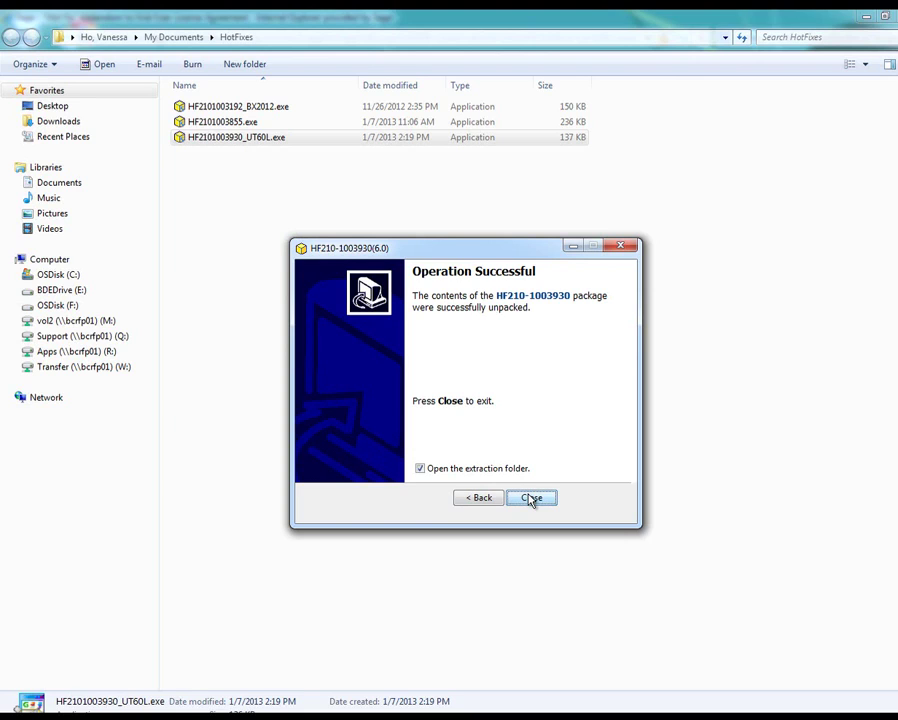
{"action": "left_click", "coordinate": [531, 498]}
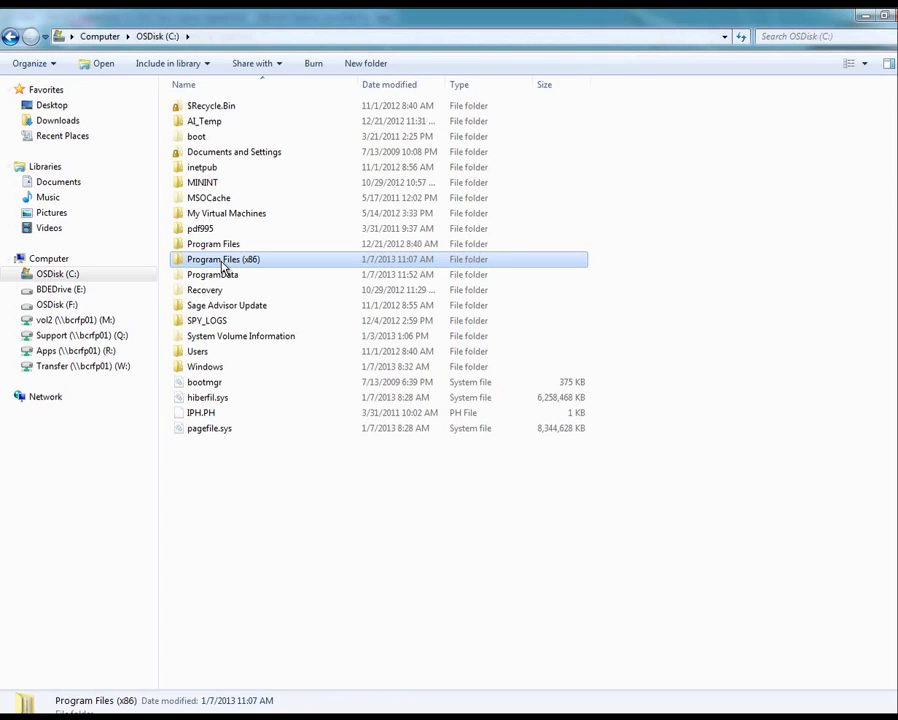
{"action": "double_click", "coordinate": [222, 264]}
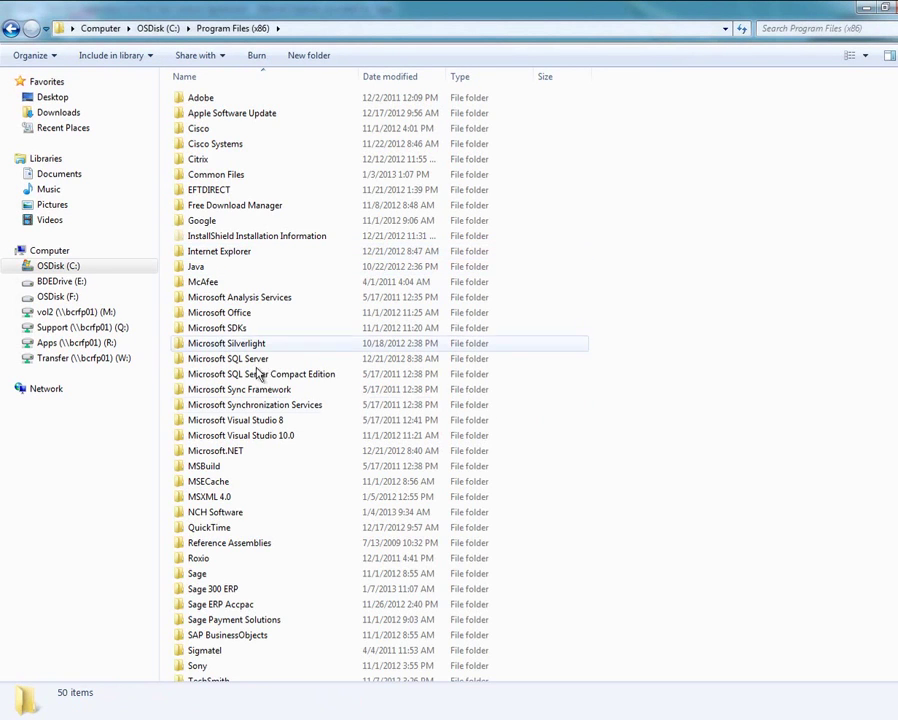
{"action": "double_click", "coordinate": [244, 604]}
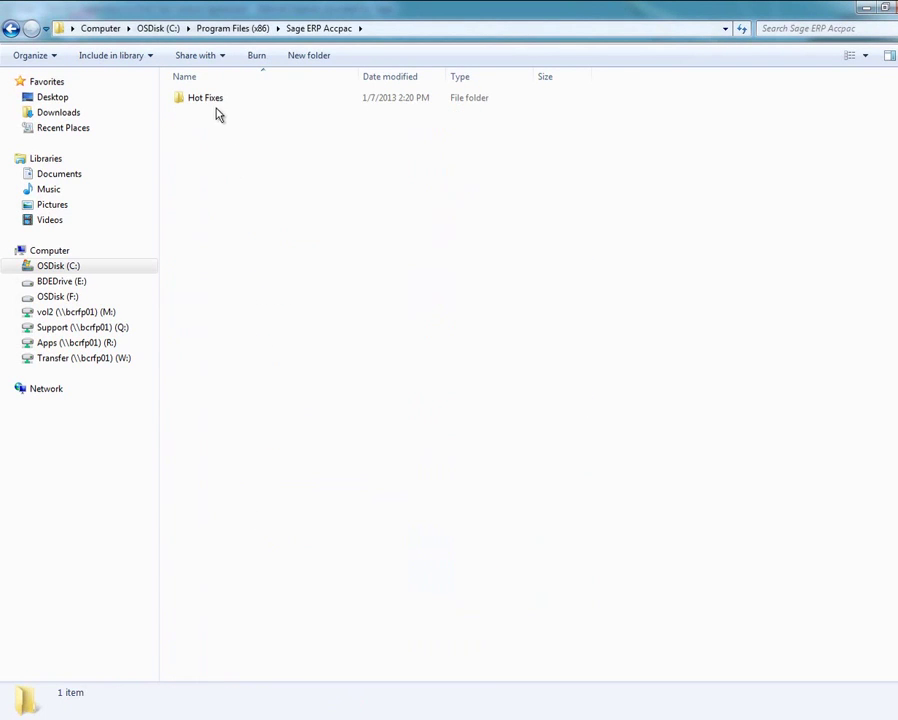
{"action": "left_click", "coordinate": [212, 110]}
{"action": "double_click", "coordinate": [212, 110]}
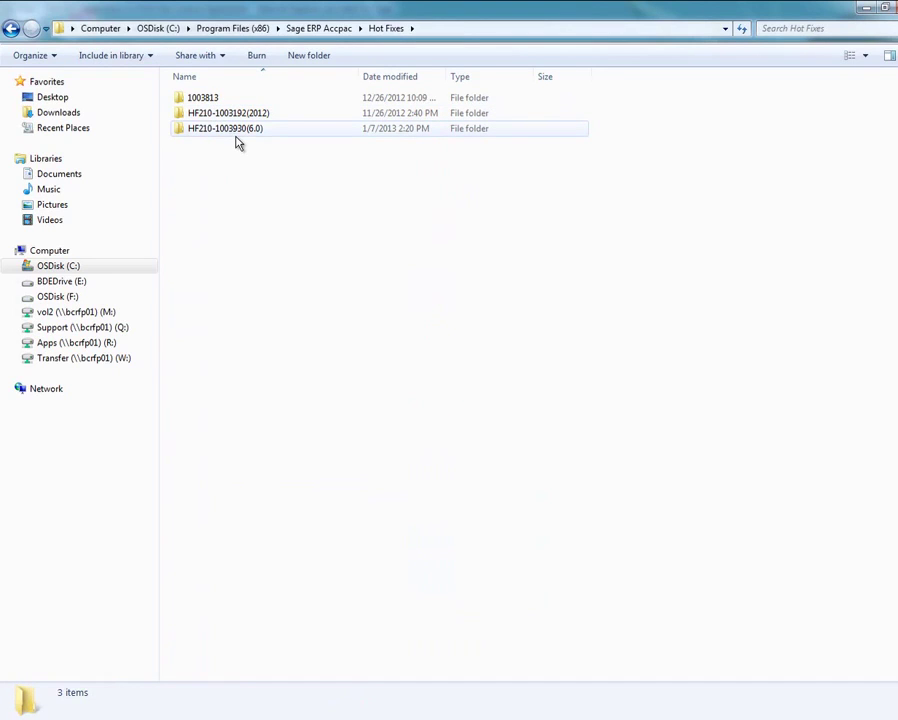
{"action": "key", "text": "Down"}
{"action": "left_click", "coordinate": [220, 134]}
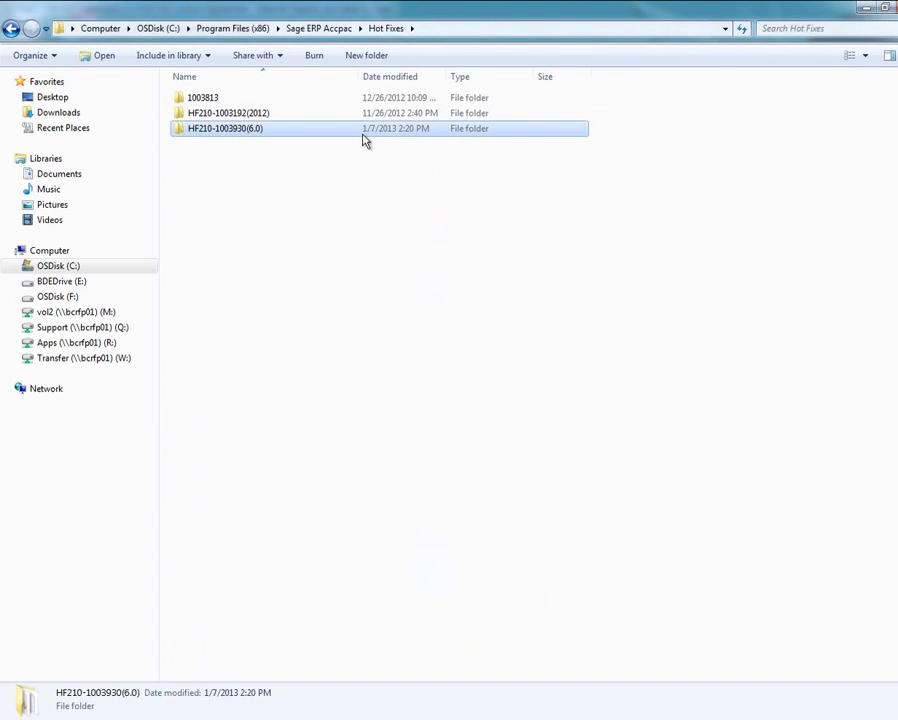
{"action": "double_click", "coordinate": [249, 136]}
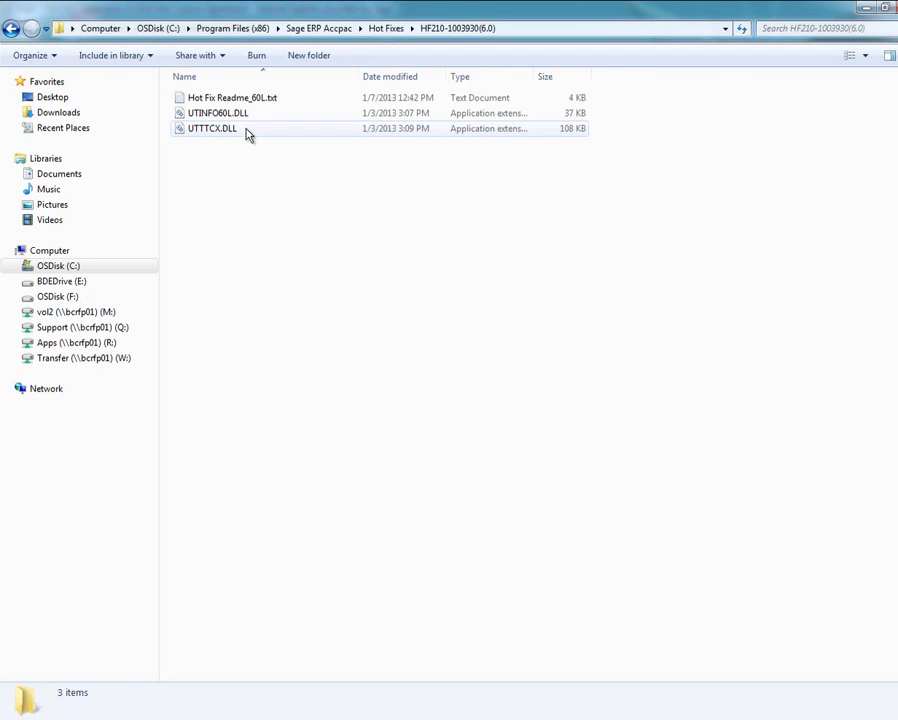
Read Hot Fix Readme_60L.txt in Notepad, which lists UTTTCX.DLL and UTINFO60L.DLL, then close it
{"action": "double_click", "coordinate": [232, 99]}
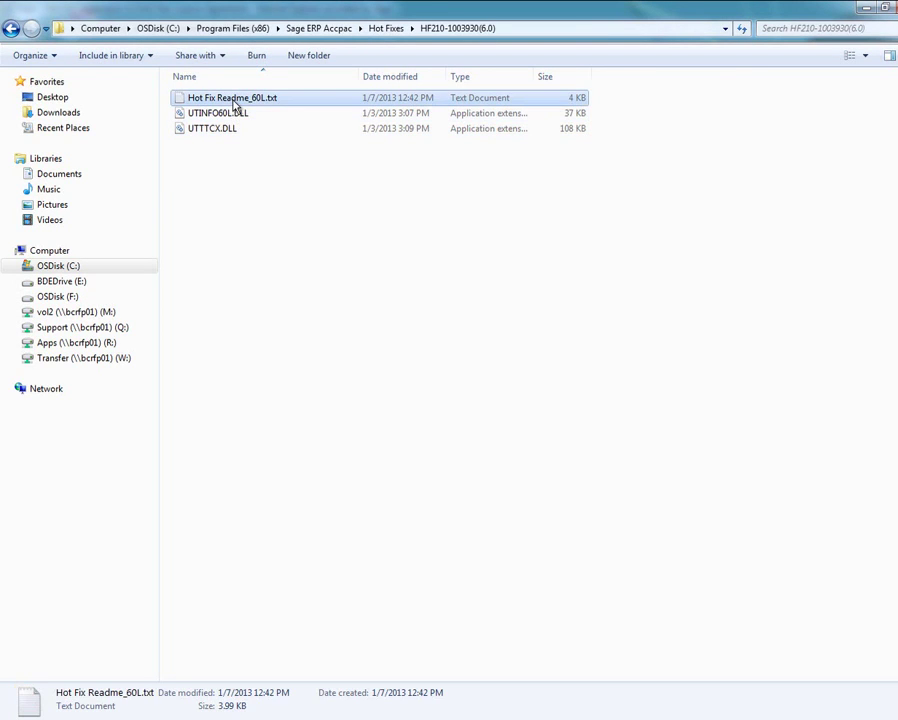
{"action": "scroll", "coordinate": [467, 264], "scroll_direction": "down", "scroll_amount": 7}
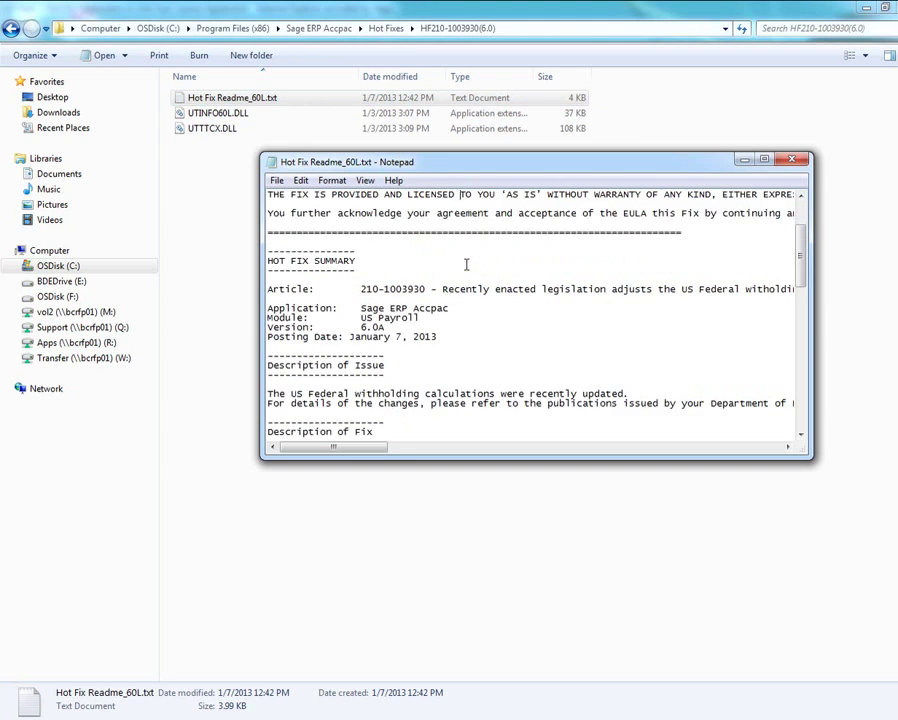
{"action": "scroll", "coordinate": [471, 261], "scroll_direction": "down", "scroll_amount": 8}
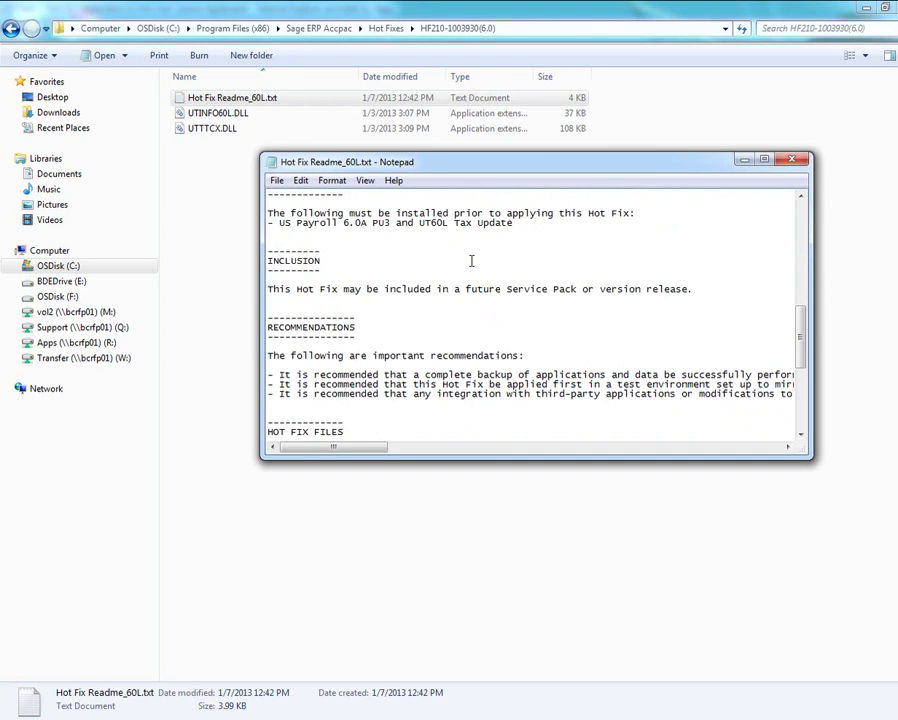
{"action": "scroll", "coordinate": [471, 261], "scroll_direction": "up", "scroll_amount": 5}
{"action": "scroll", "coordinate": [471, 261], "scroll_direction": "down", "scroll_amount": 12}
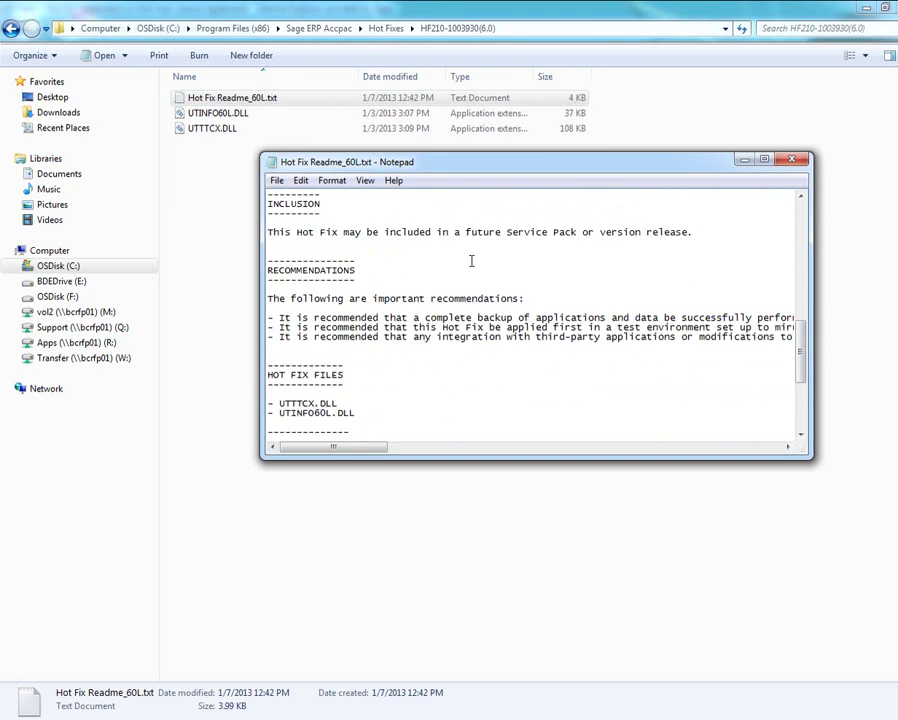
{"action": "scroll", "coordinate": [471, 261], "scroll_direction": "up", "scroll_amount": 12}
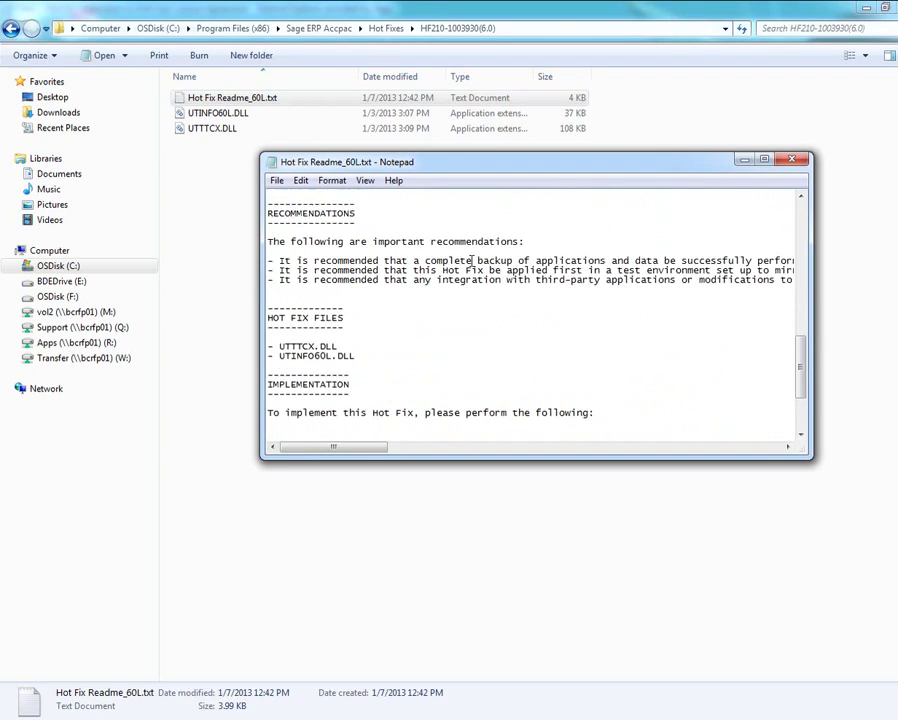
{"action": "scroll", "coordinate": [478, 253], "scroll_direction": "up", "scroll_amount": 3}
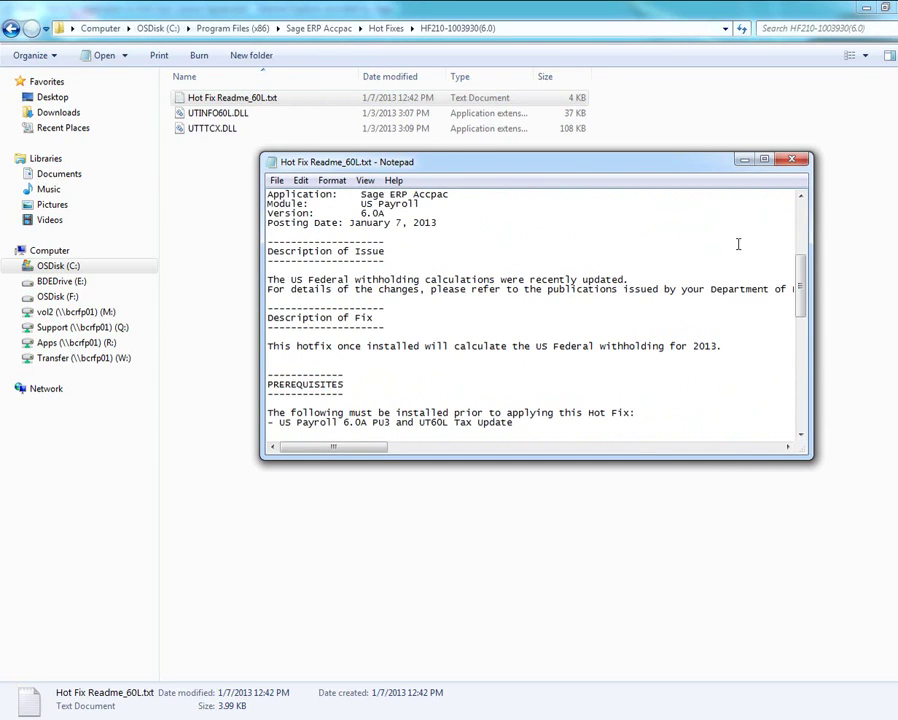
{"action": "left_click", "coordinate": [792, 160]}
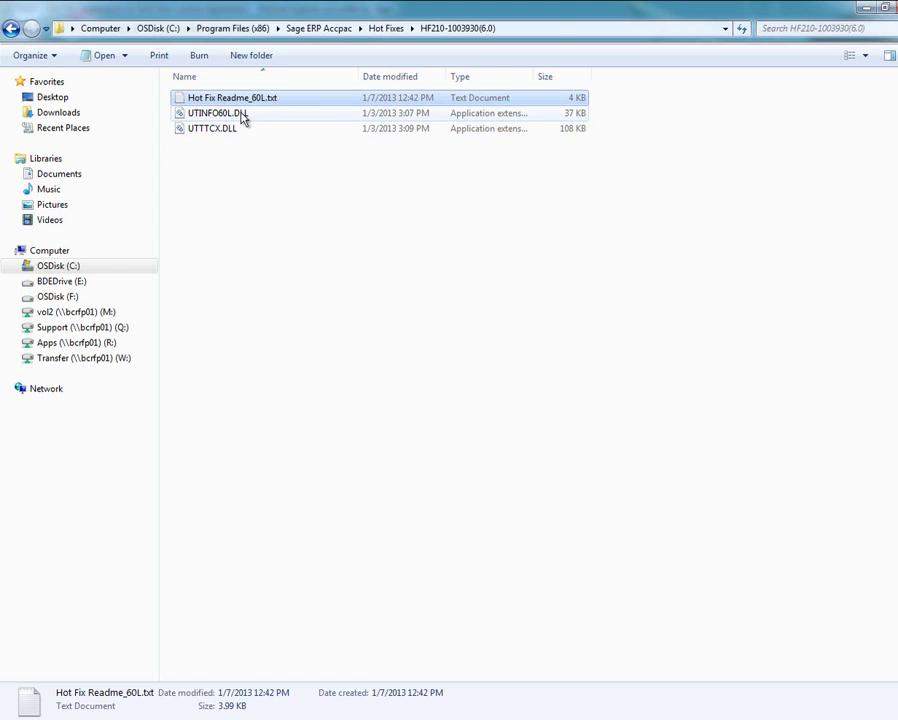
Select the hot fix DLLs, then go to C: and into Program Files (x86)
{"action": "left_click", "coordinate": [243, 118]}
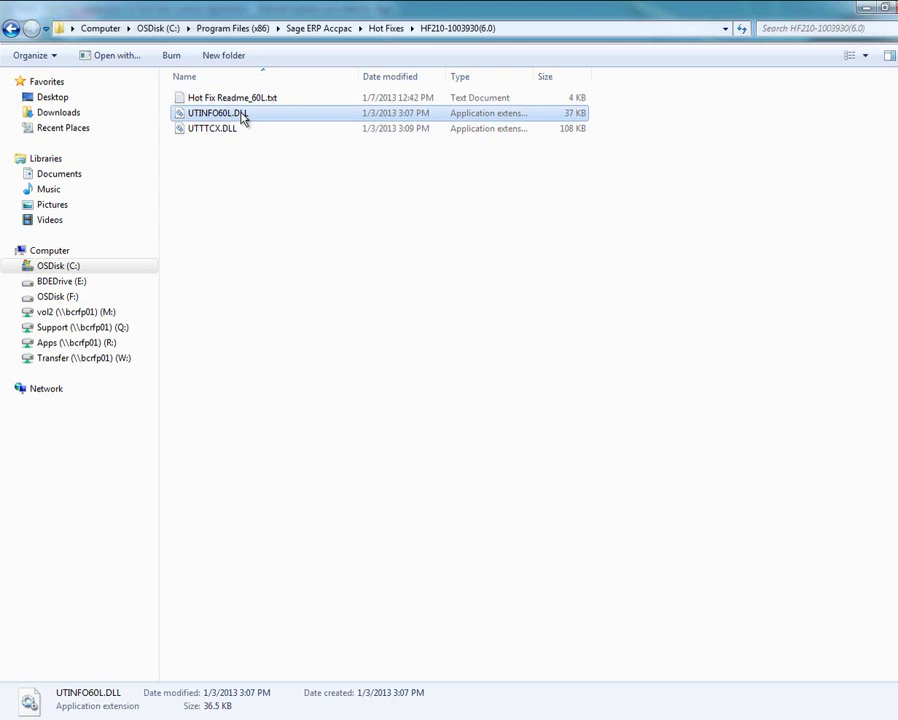
{"action": "left_click", "coordinate": [67, 268]}
{"action": "left_click", "coordinate": [206, 240]}
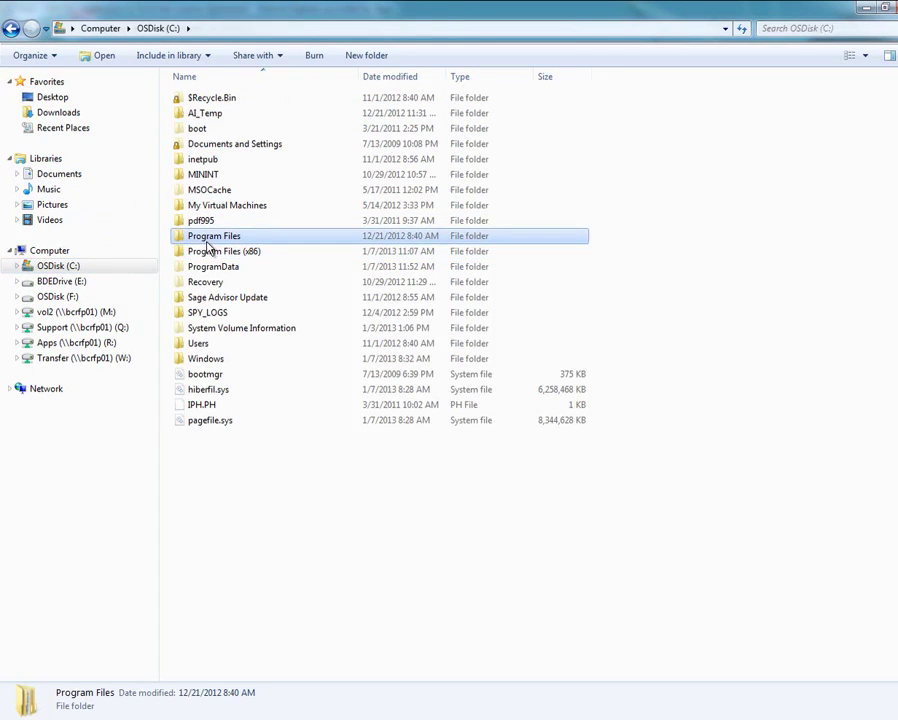
{"action": "left_click", "coordinate": [208, 250]}
{"action": "double_click", "coordinate": [222, 250]}
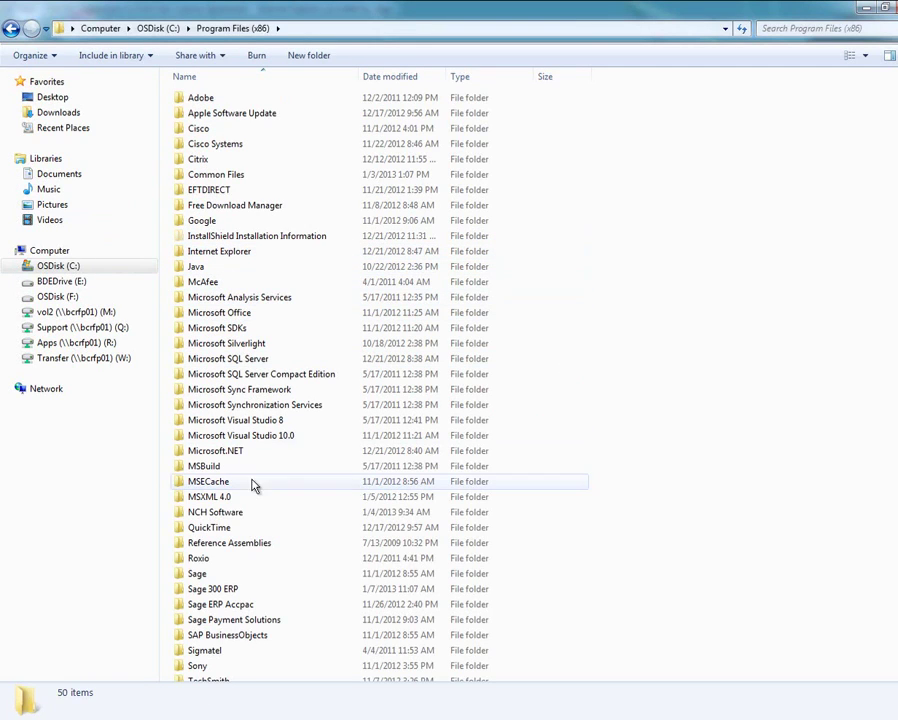
Continue through Sage > Sage 300 ERP into the UT60L folder
{"action": "left_click", "coordinate": [198, 573]}
{"action": "double_click", "coordinate": [198, 573]}
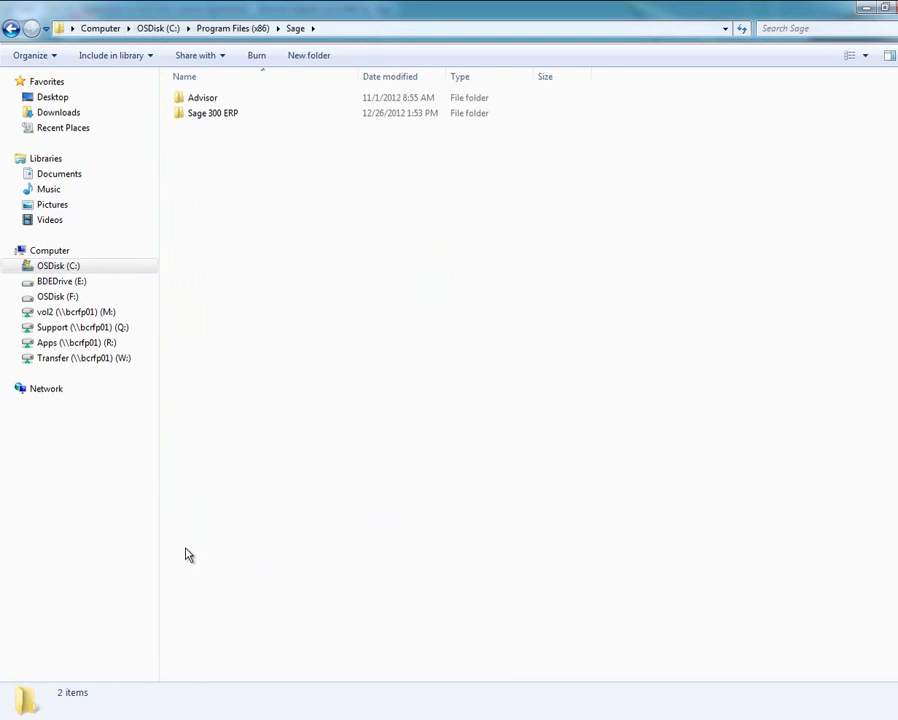
{"action": "left_click", "coordinate": [198, 114]}
{"action": "double_click", "coordinate": [198, 114]}
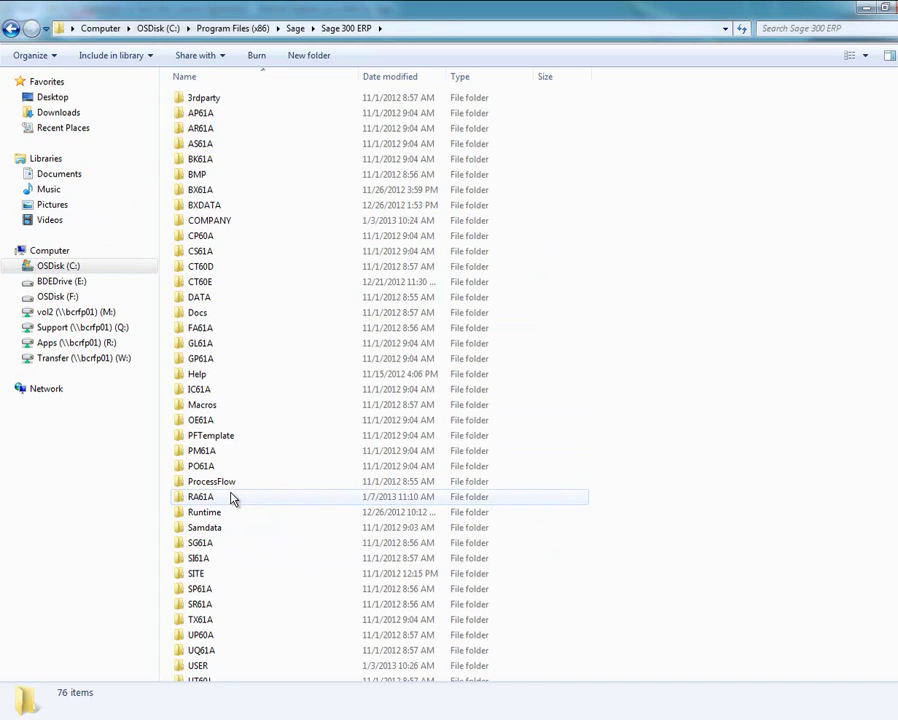
{"action": "scroll", "coordinate": [210, 595], "scroll_direction": "down", "scroll_amount": 1}
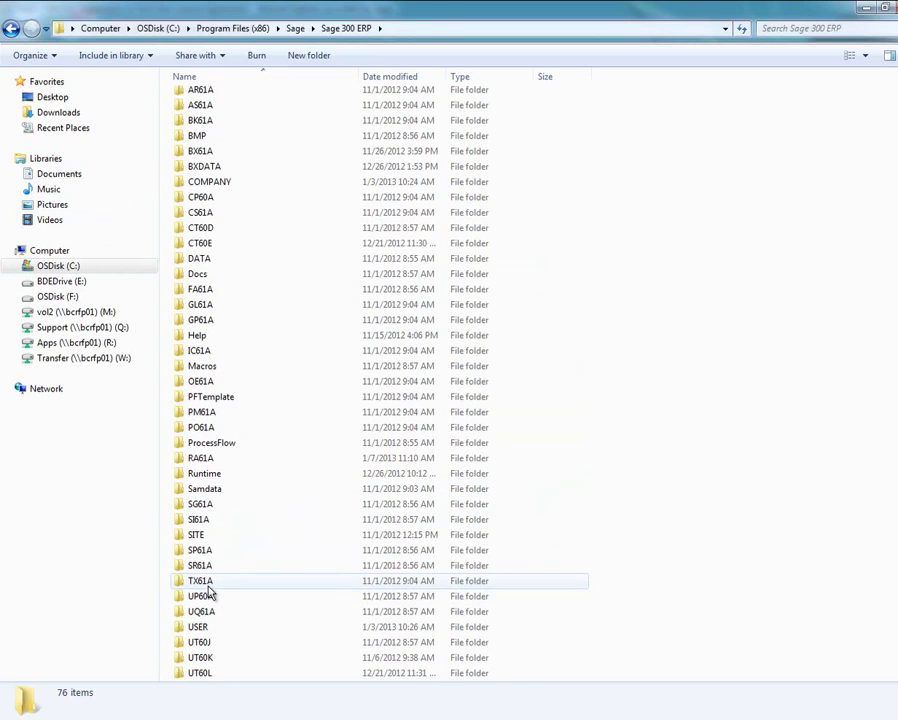
{"action": "scroll", "coordinate": [228, 645], "scroll_direction": "down", "scroll_amount": 1}
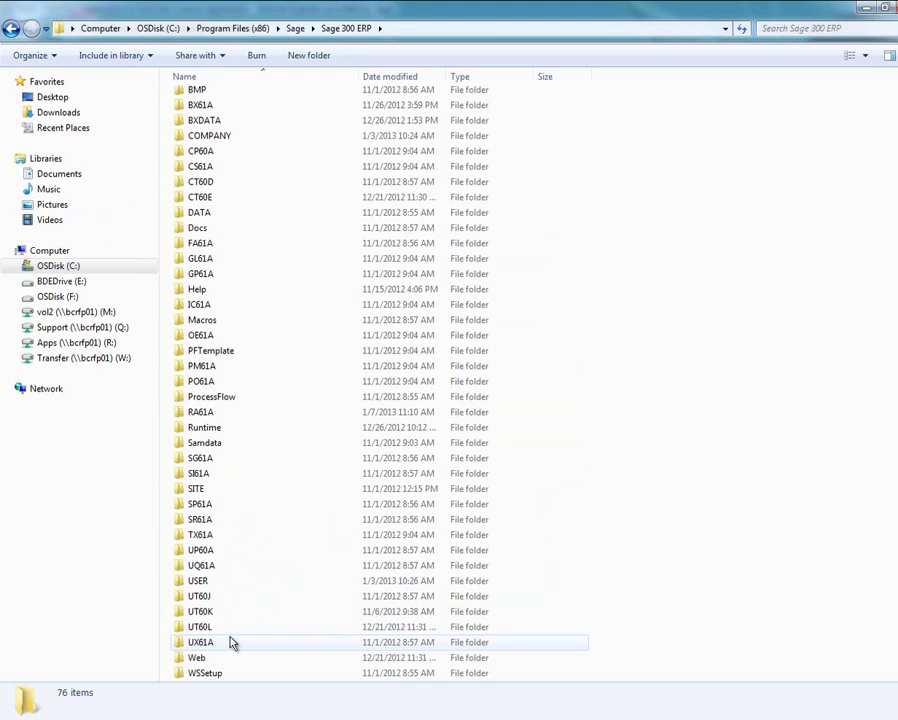
{"action": "double_click", "coordinate": [199, 628]}
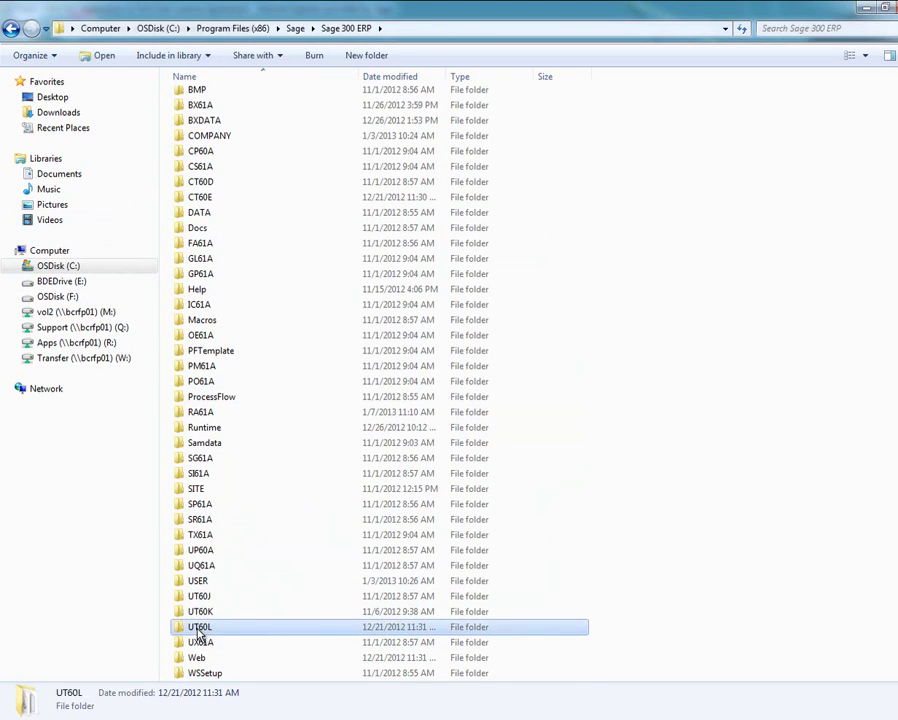
{"action": "scroll", "coordinate": [290, 570], "scroll_direction": "down", "scroll_amount": 2}
{"action": "scroll", "coordinate": [282, 554], "scroll_direction": "down", "scroll_amount": 20}
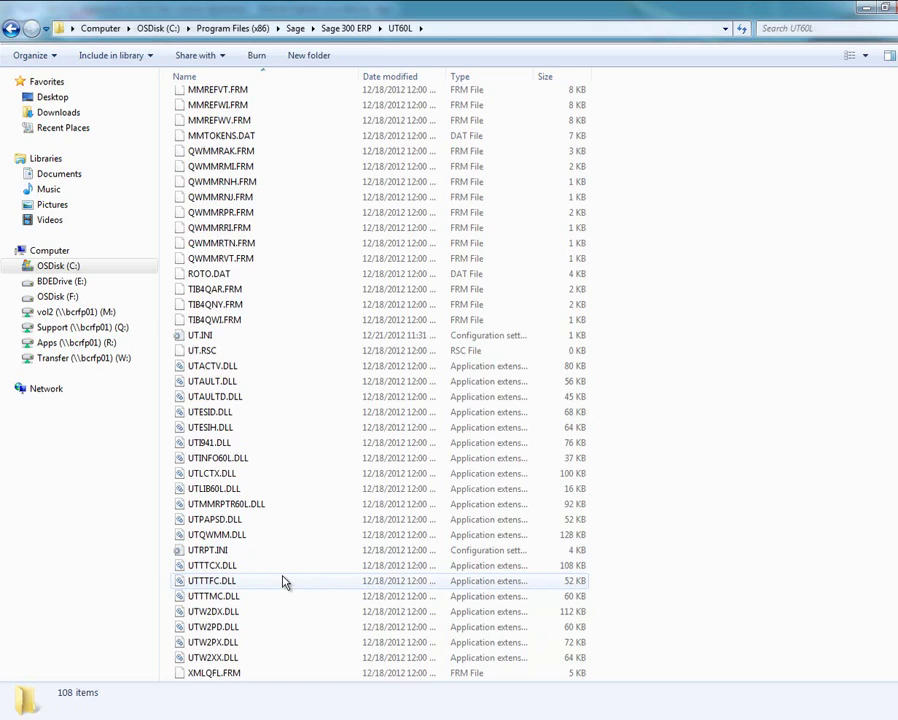
Rename the original UTTTCX.DLL to xUTTTCX.DLL as a backup
{"action": "left_click", "coordinate": [226, 582]}
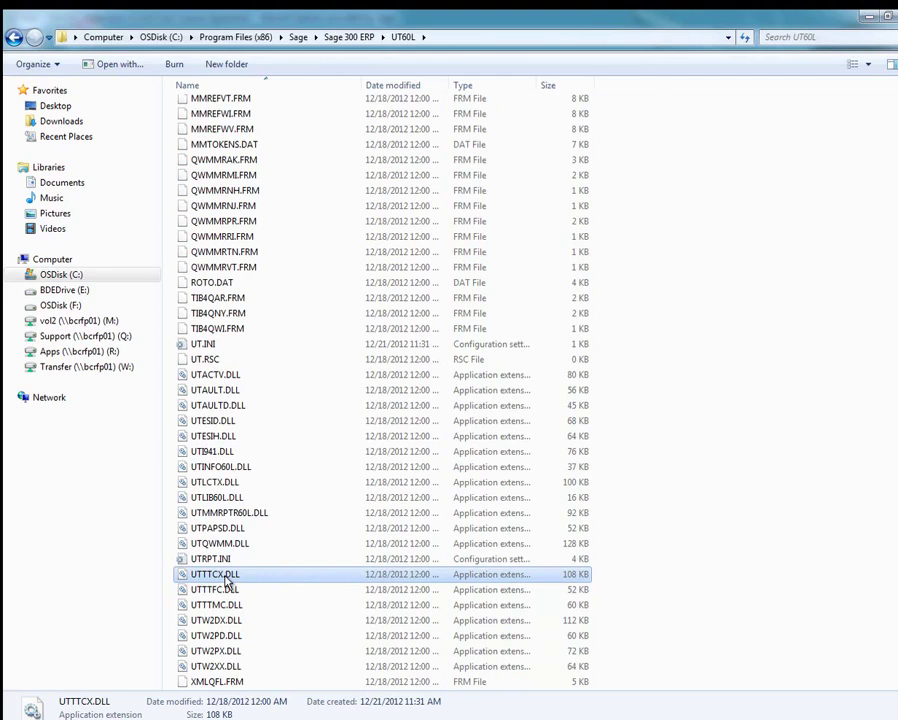
{"action": "right_click", "coordinate": [226, 578]}
{"action": "left_click", "coordinate": [243, 563]}
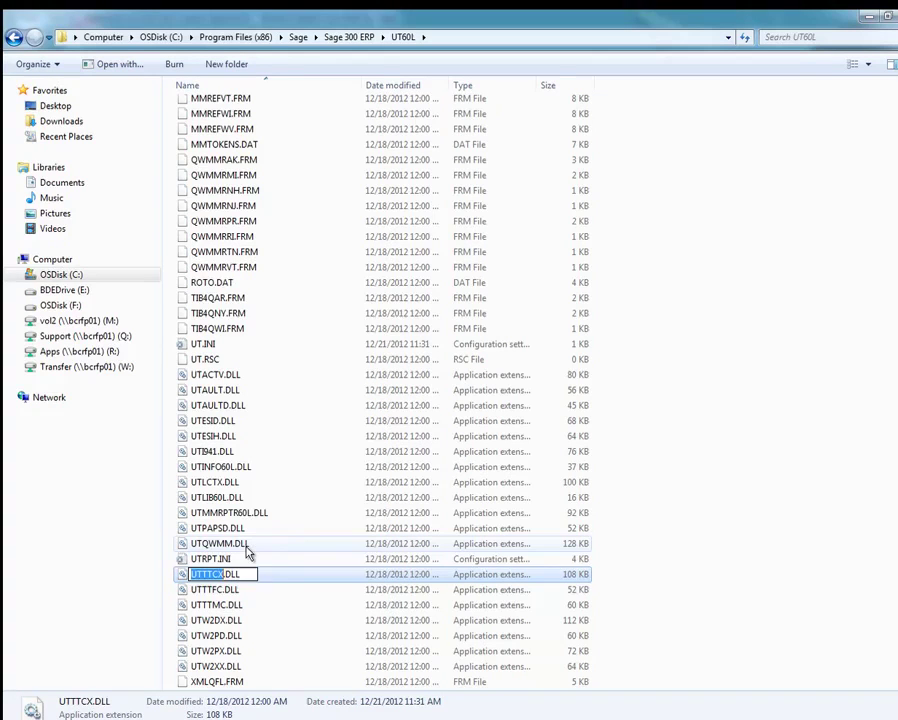
{"action": "key", "text": "Right"}
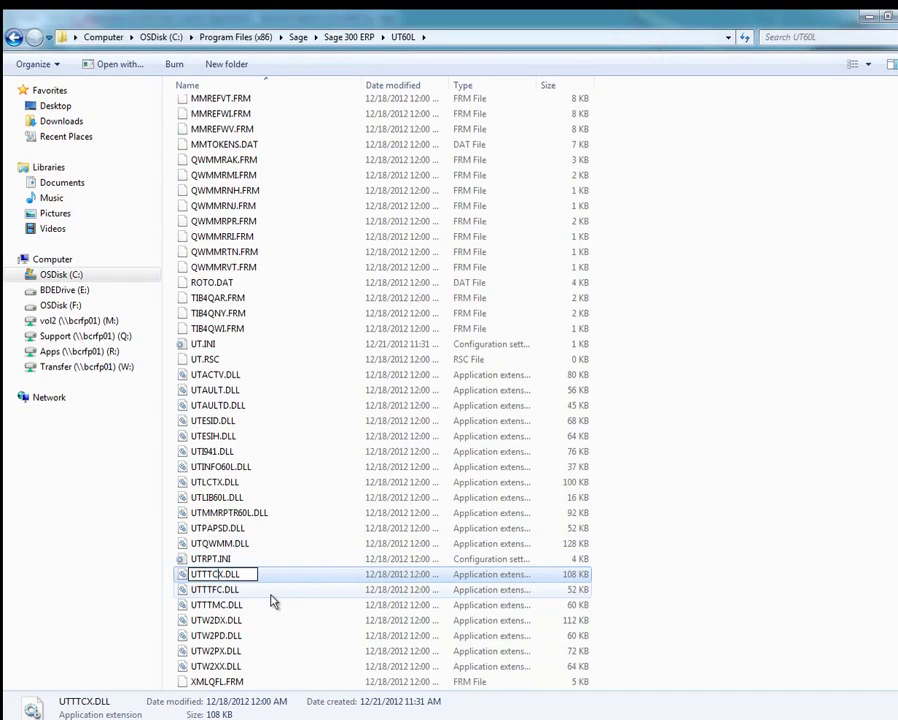
{"action": "key", "text": "BackSpace"}
{"action": "type", "text": "K"}
{"action": "key", "text": "BackSpace"}
{"action": "type", "text": "X"}
{"action": "key", "text": "Left"}
{"action": "key", "text": "Left"}
{"action": "key", "text": "Left"}
{"action": "key", "text": "Left"}
{"action": "key", "text": "Left"}
{"action": "key", "text": "Left"}
{"action": "type", "text": "x"}
{"action": "key", "text": "Tab"}
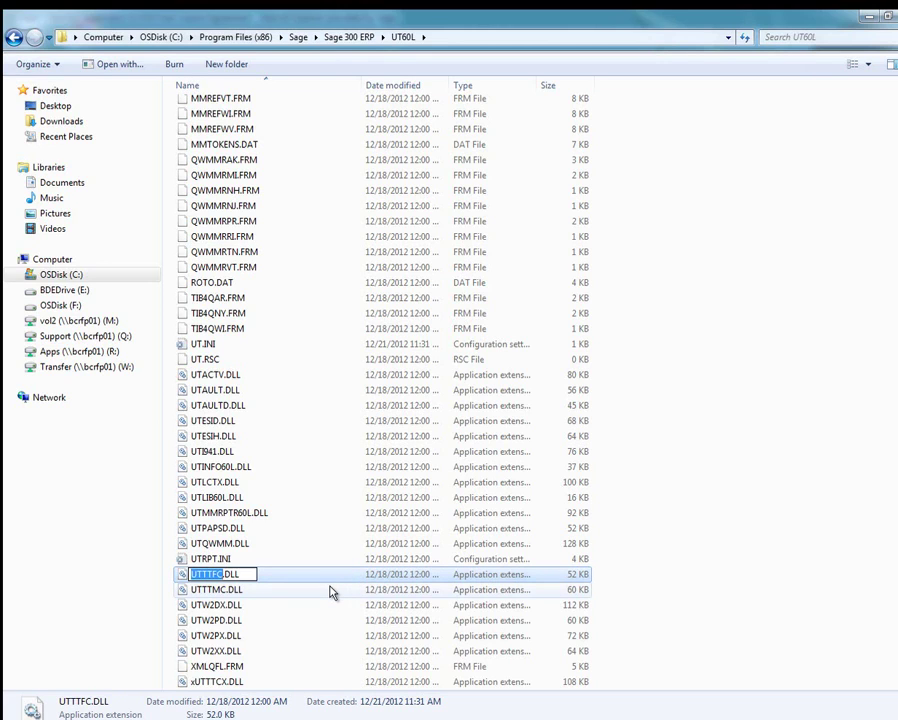
{"action": "key", "text": "Escape"}
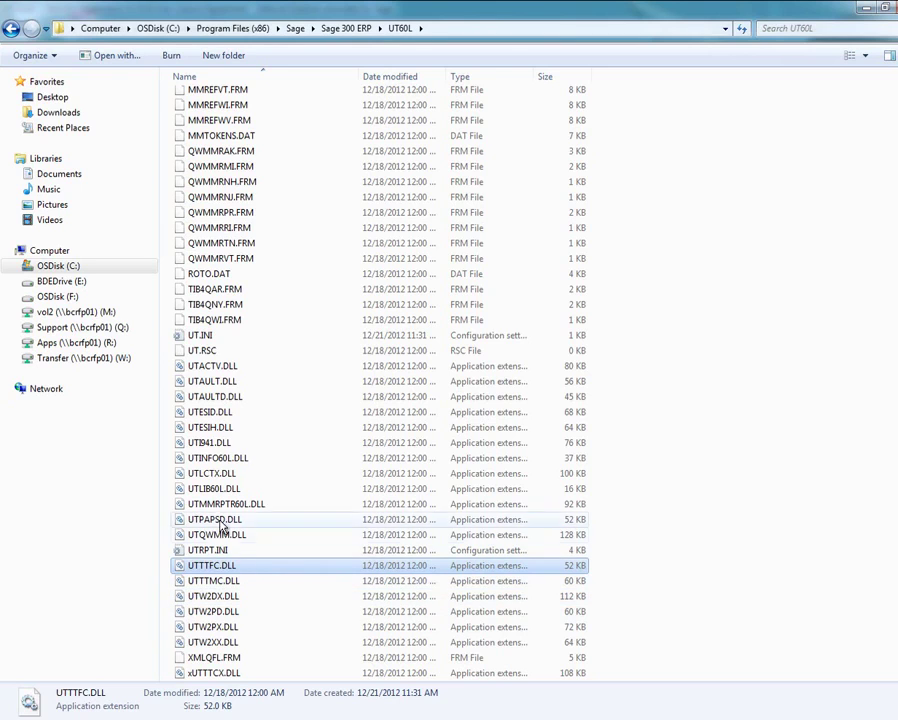
Rename the original UTINFO60L.DLL to xUTINFO60L.DLL as a backup
{"action": "left_click", "coordinate": [218, 460]}
{"action": "right_click", "coordinate": [218, 460]}
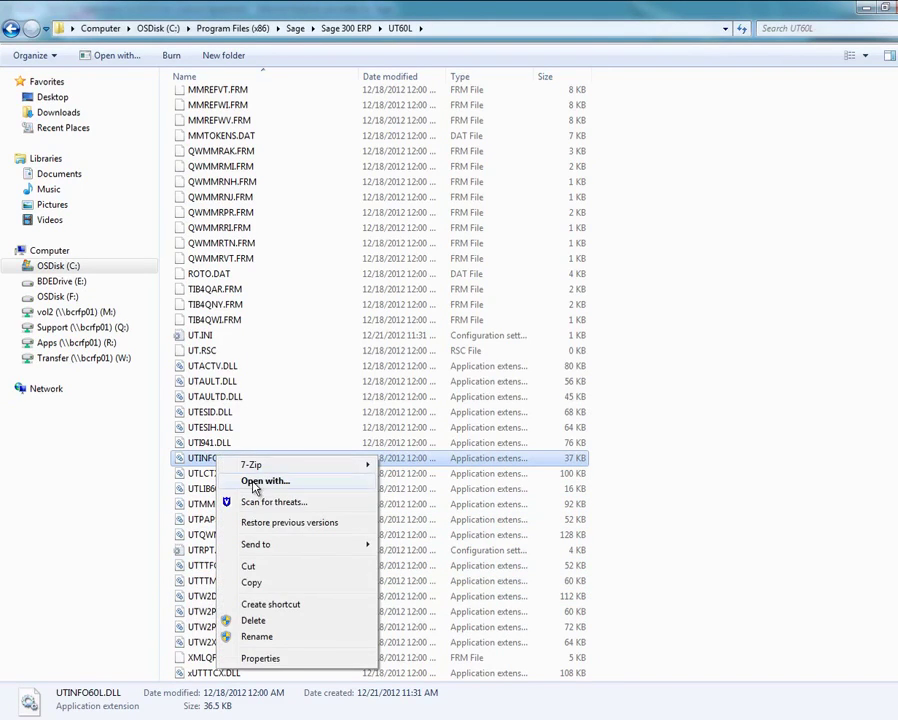
{"action": "left_click", "coordinate": [280, 632]}
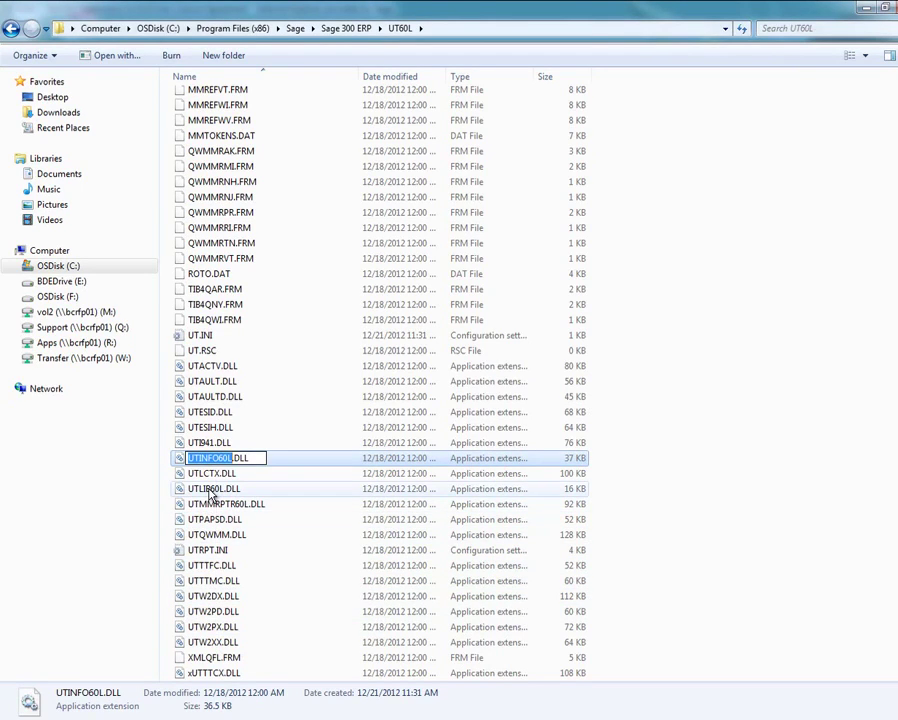
{"action": "key", "text": "Home"}
{"action": "type", "text": "x"}
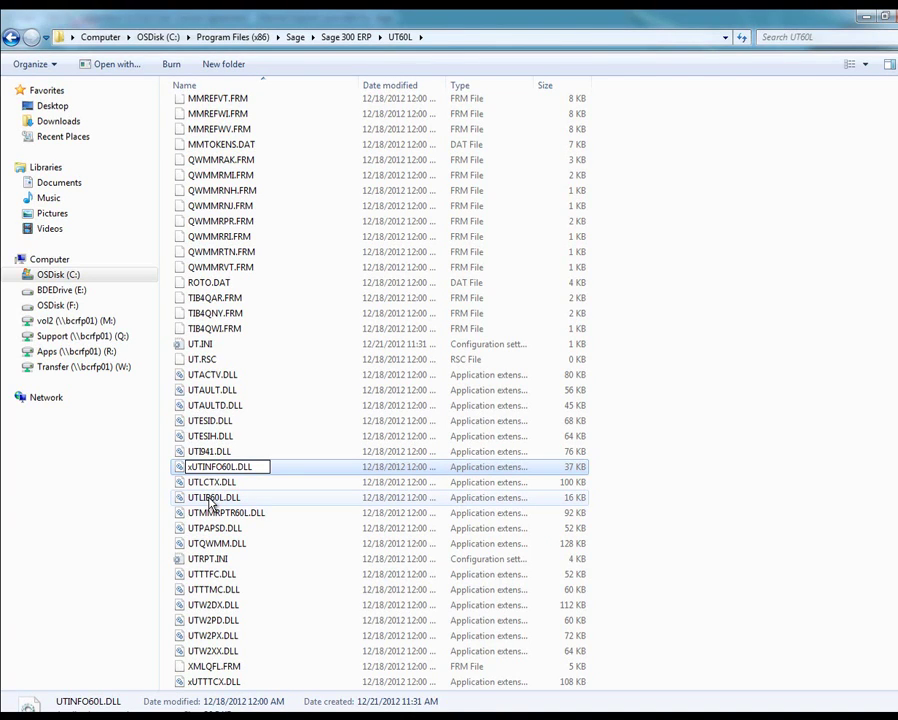
{"action": "key", "text": "Tab"}
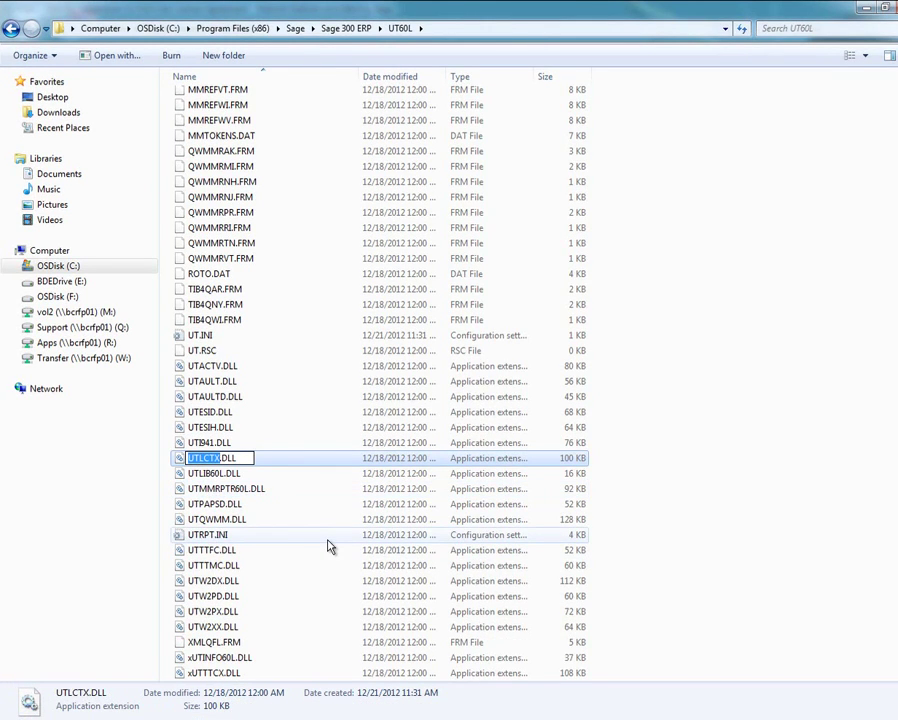
Paste the hot fix UTINFO60L.DLL and UTTTCX.DLL into UT60L, granting administrator permission
{"action": "key", "text": "F5"}
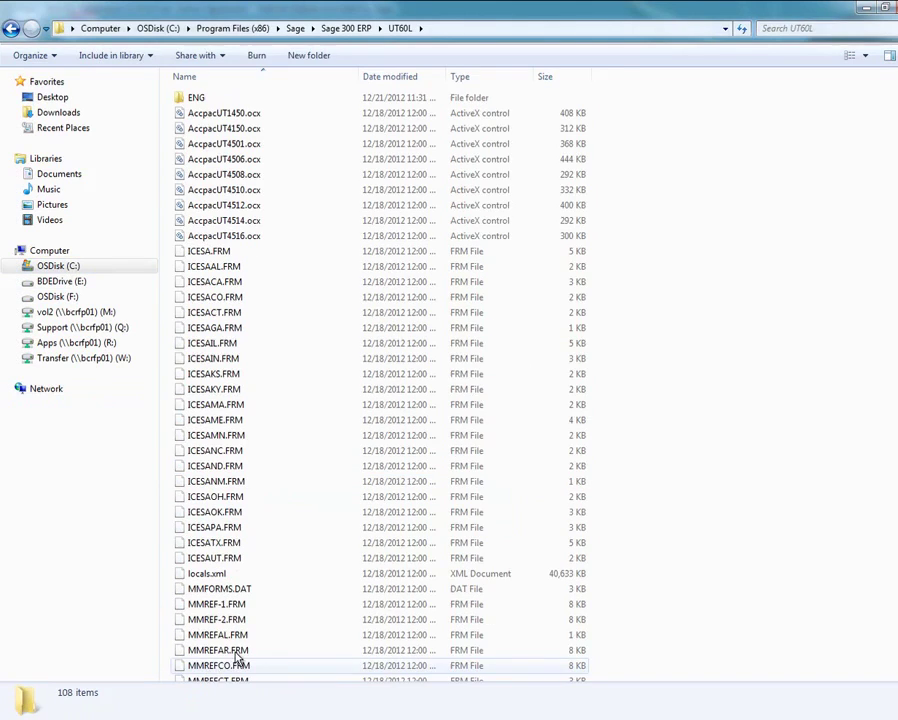
{"action": "key", "text": "ctrl+v"}
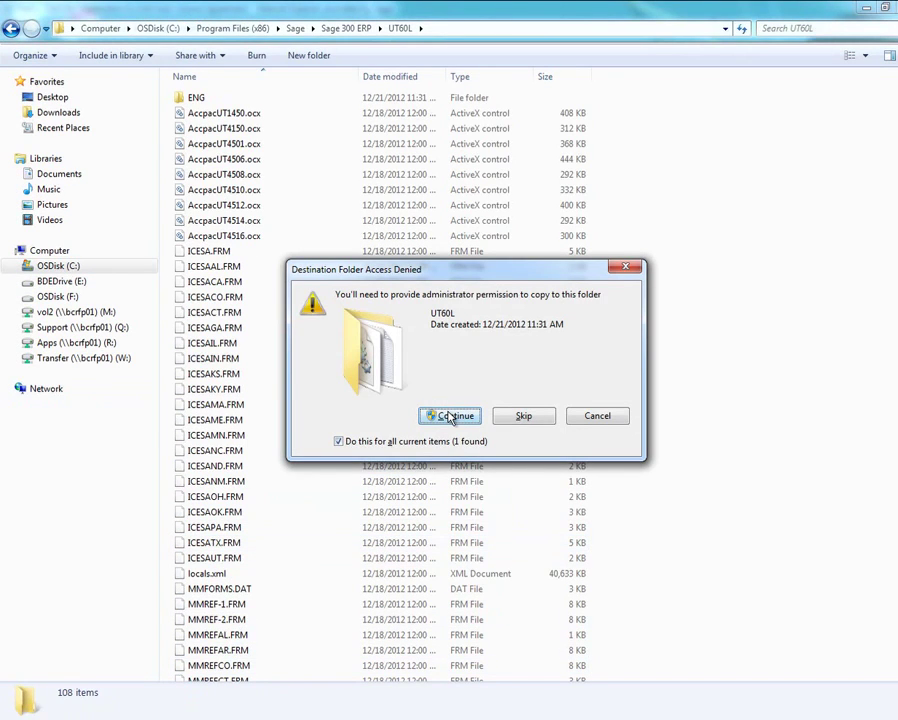
{"action": "left_click", "coordinate": [449, 416]}
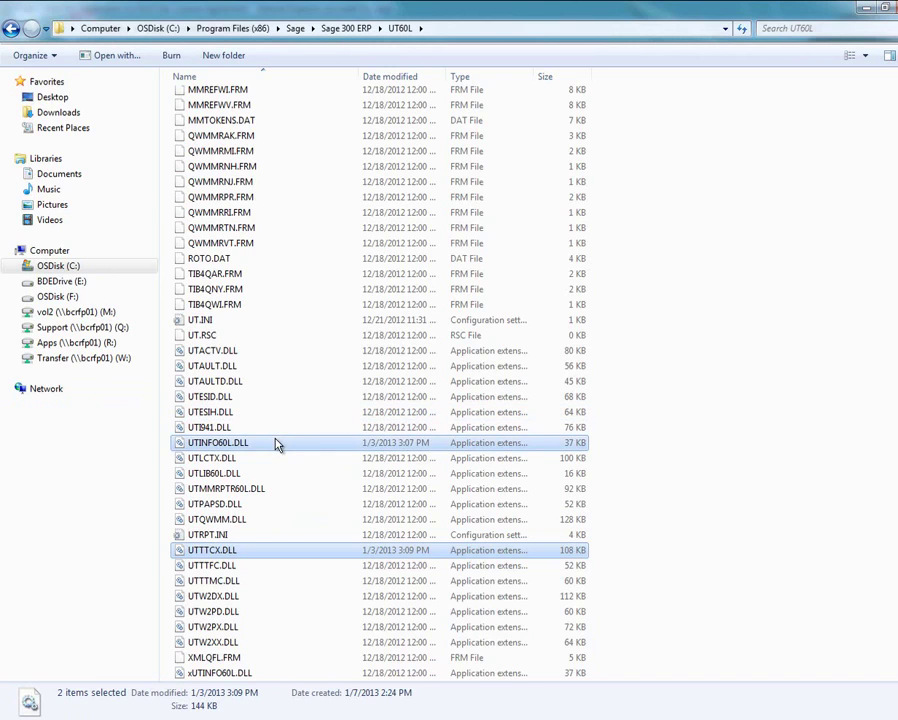
{"action": "scroll", "coordinate": [288, 550], "scroll_direction": "down", "scroll_amount": 1}
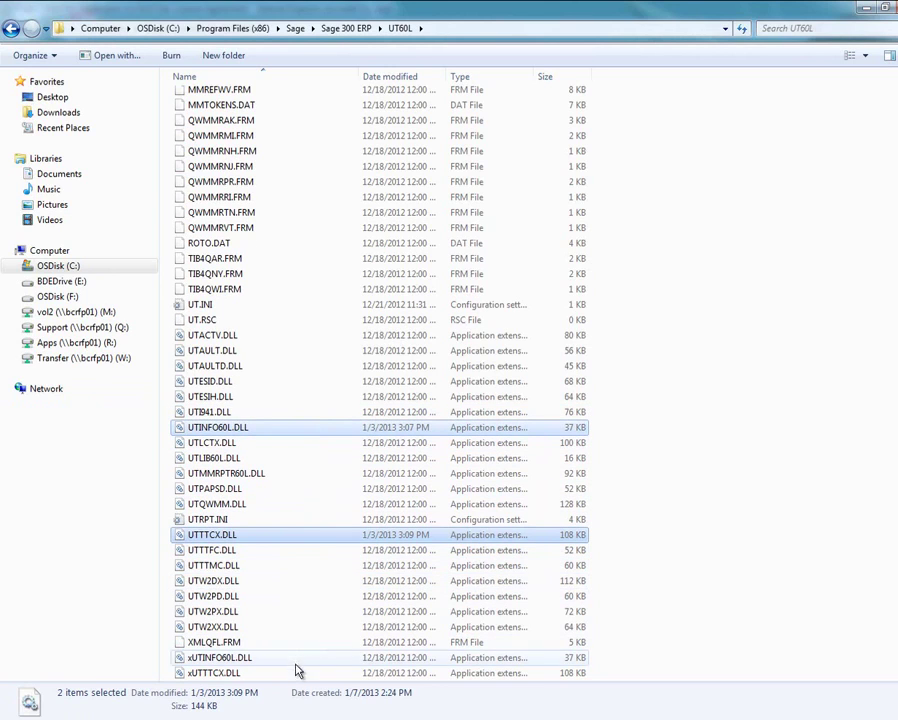